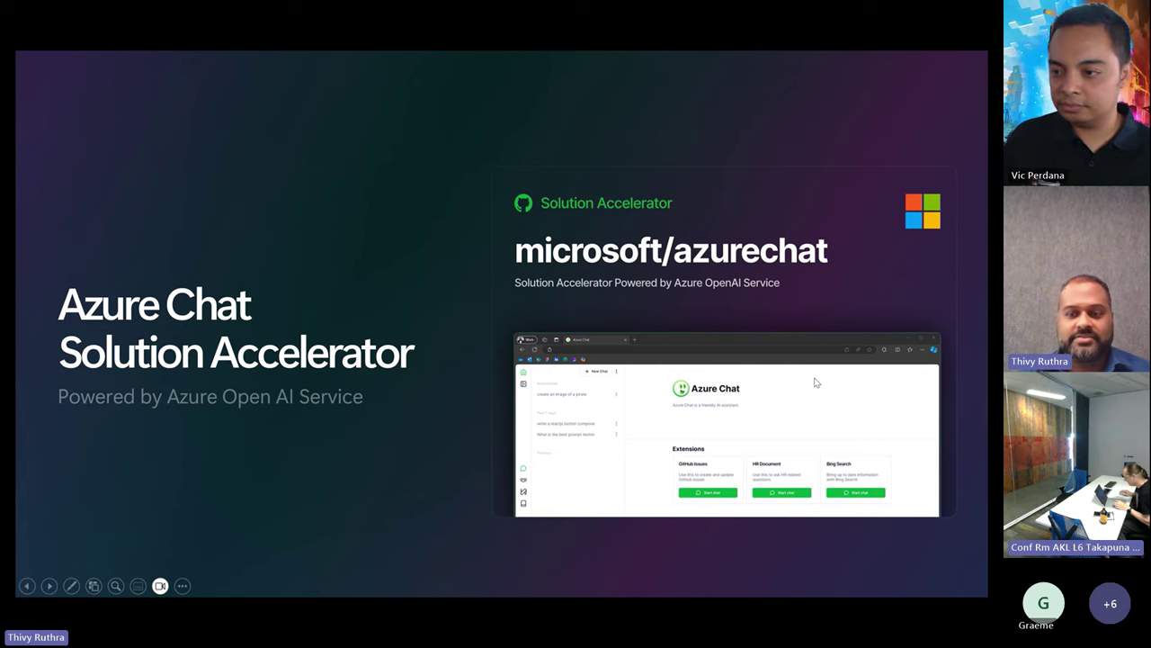
- Advance to the Azure Chat features slide, then exit the slideshow to edit slide 6
left_click(859, 386)
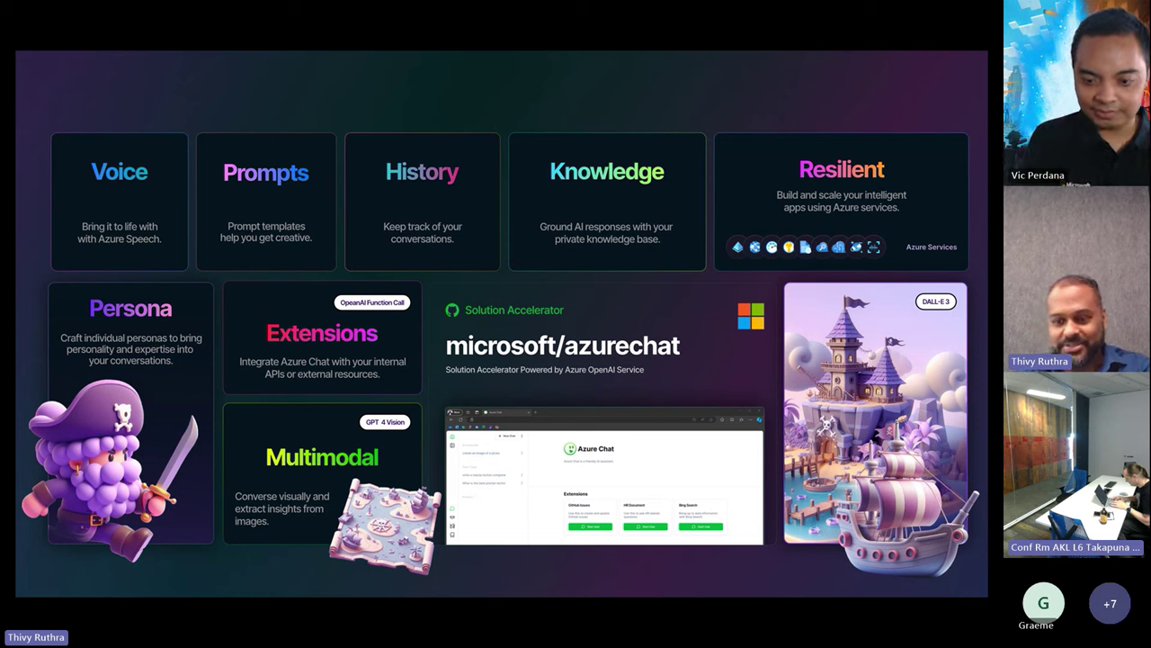
key("Escape")
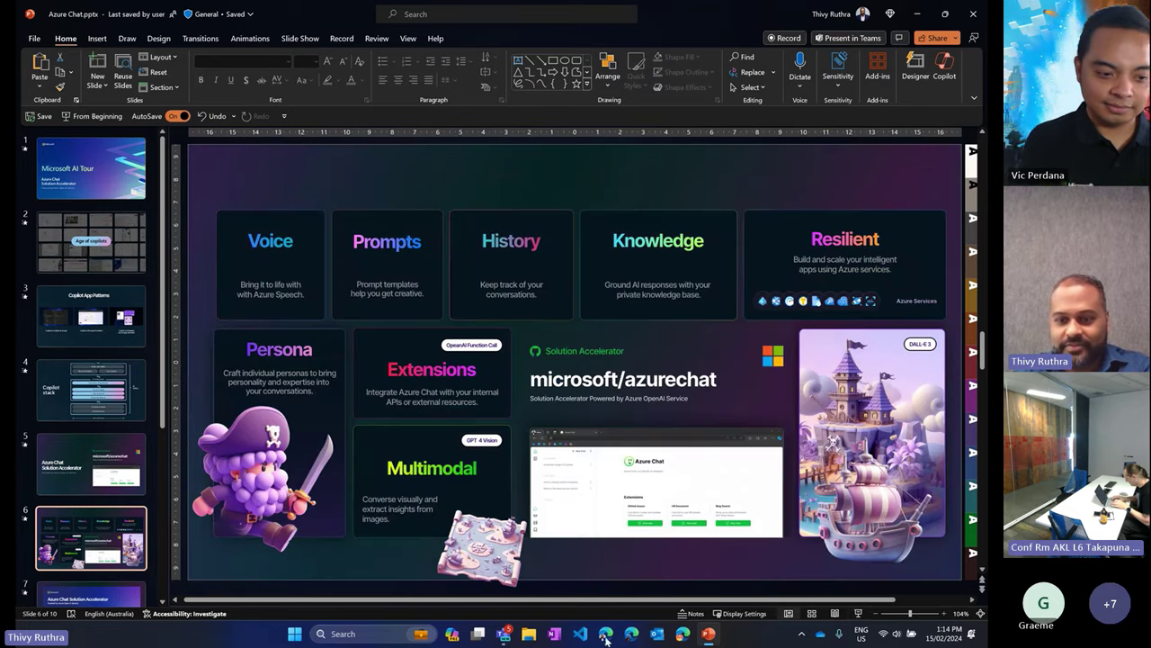
- Bring the Edge window showing the Azure Chat home page to the front
left_click(607, 636)
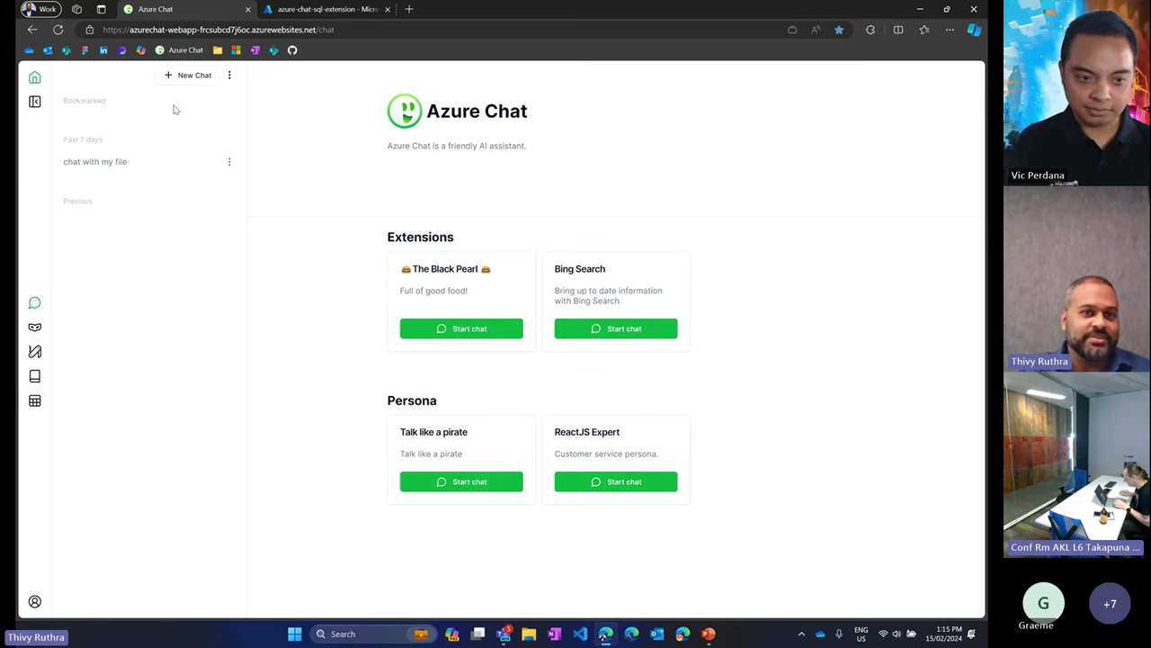
- Start a new chat and send 'tell me a dad joke'
left_click(188, 75)
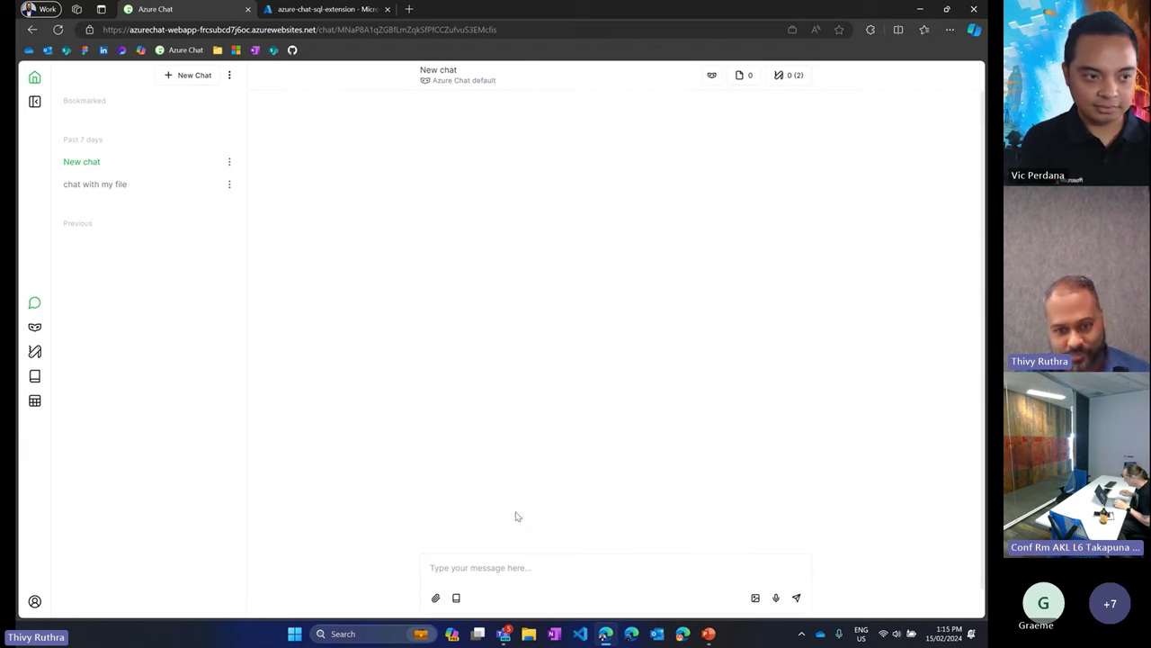
left_click(498, 569)
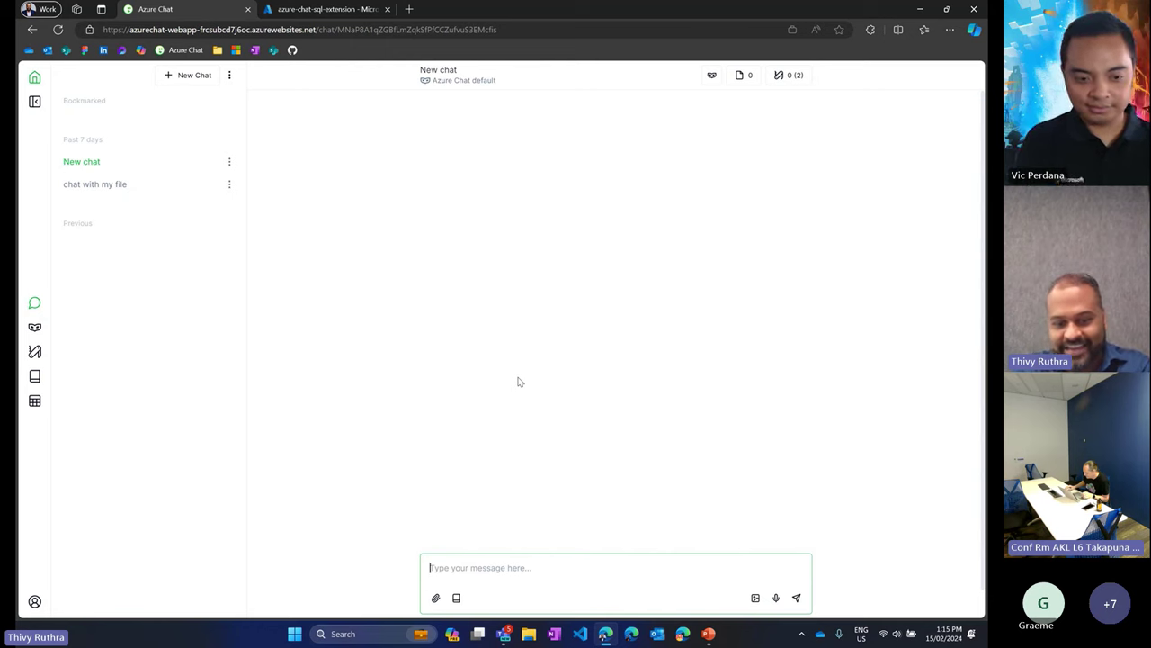
type("tell me a")
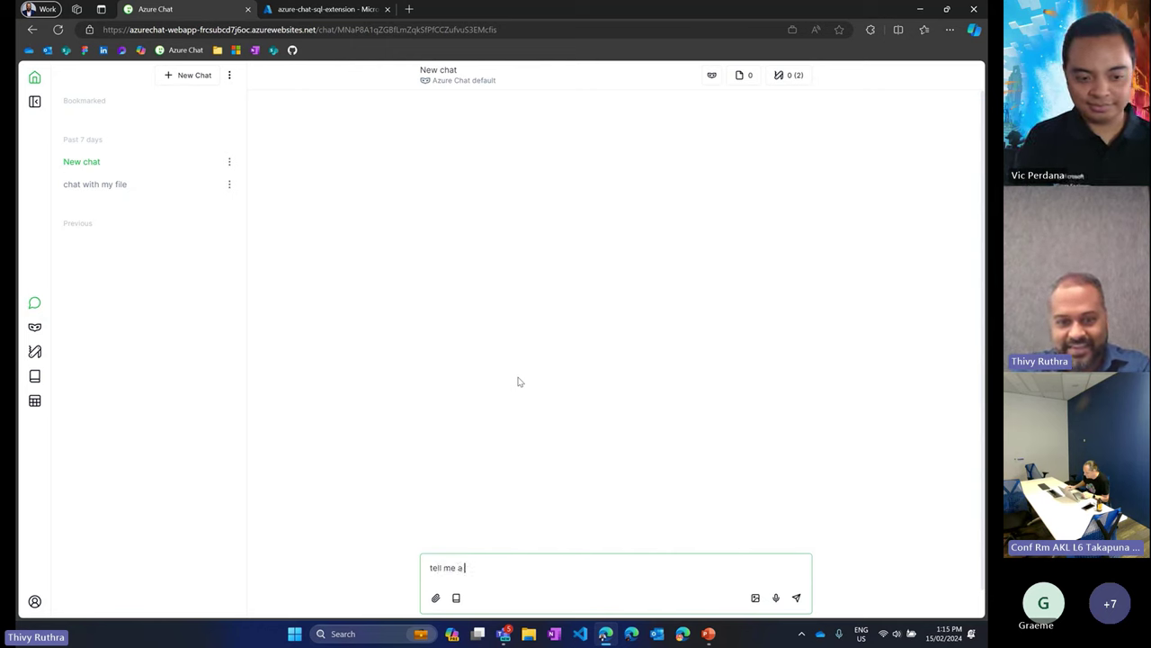
type(" dad jok")
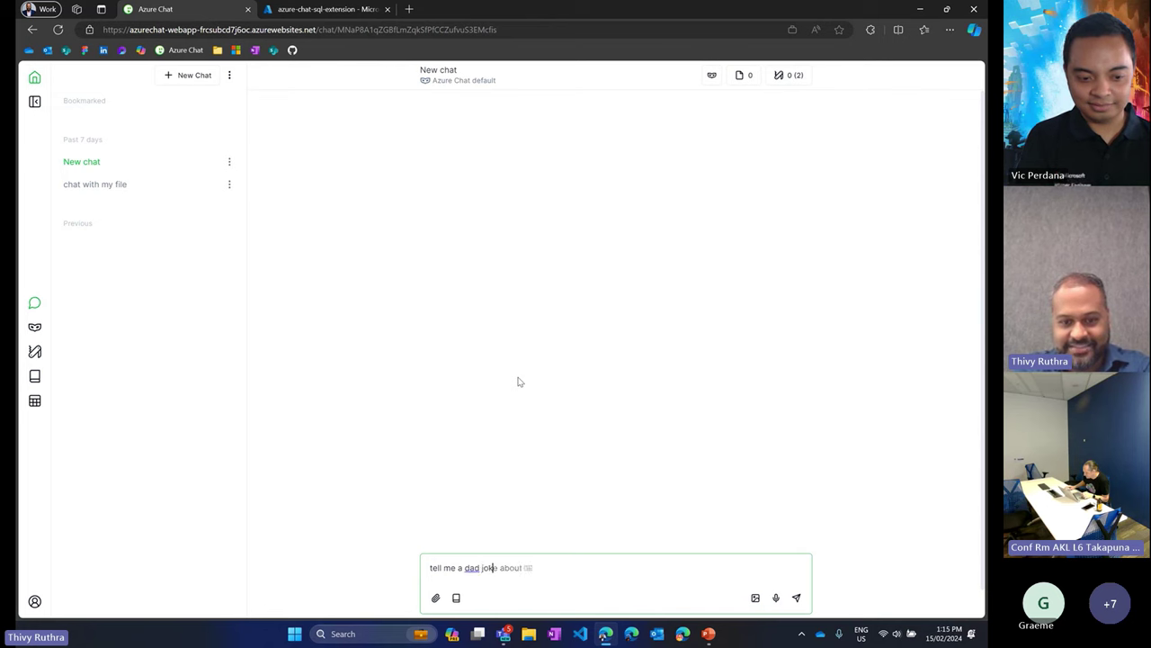
type("e")
key("Return")
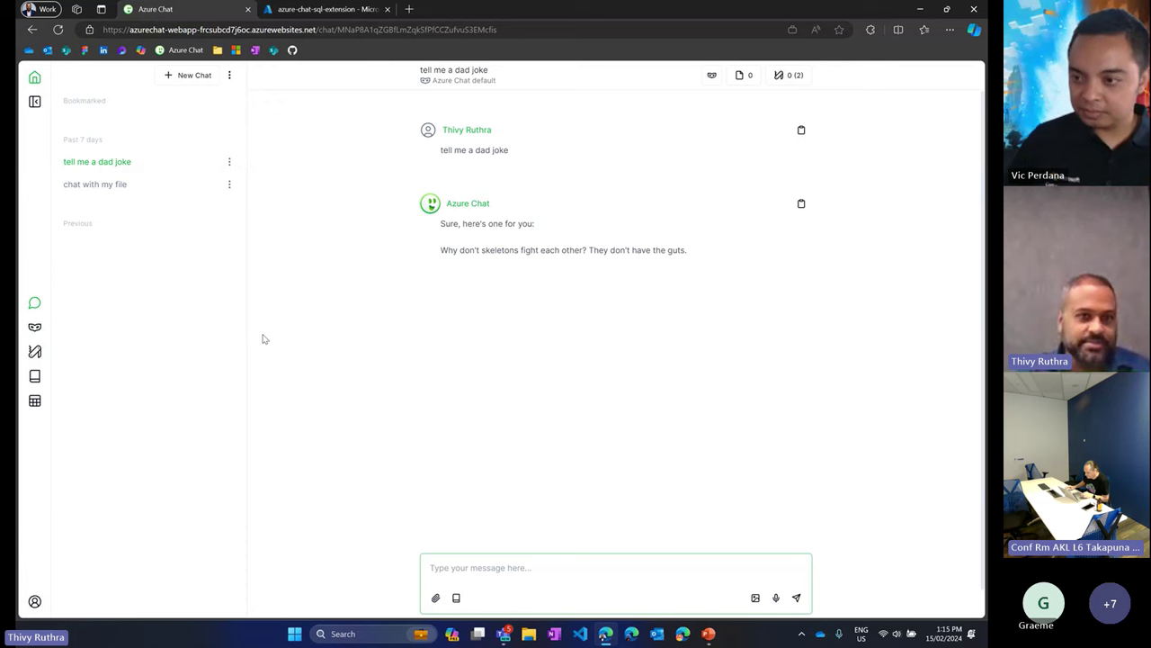
- On the Persona page, review the Talk like a pirate and ReactJS Expert prompts, enlarging the prompt box
left_click(35, 329)
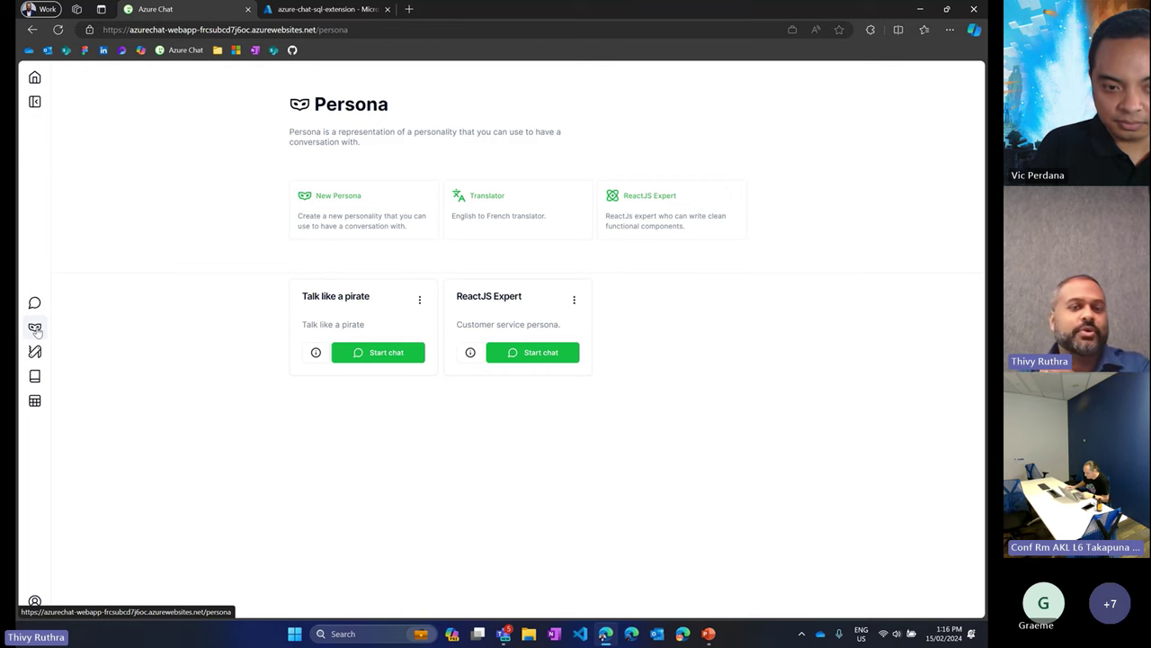
left_click(315, 353)
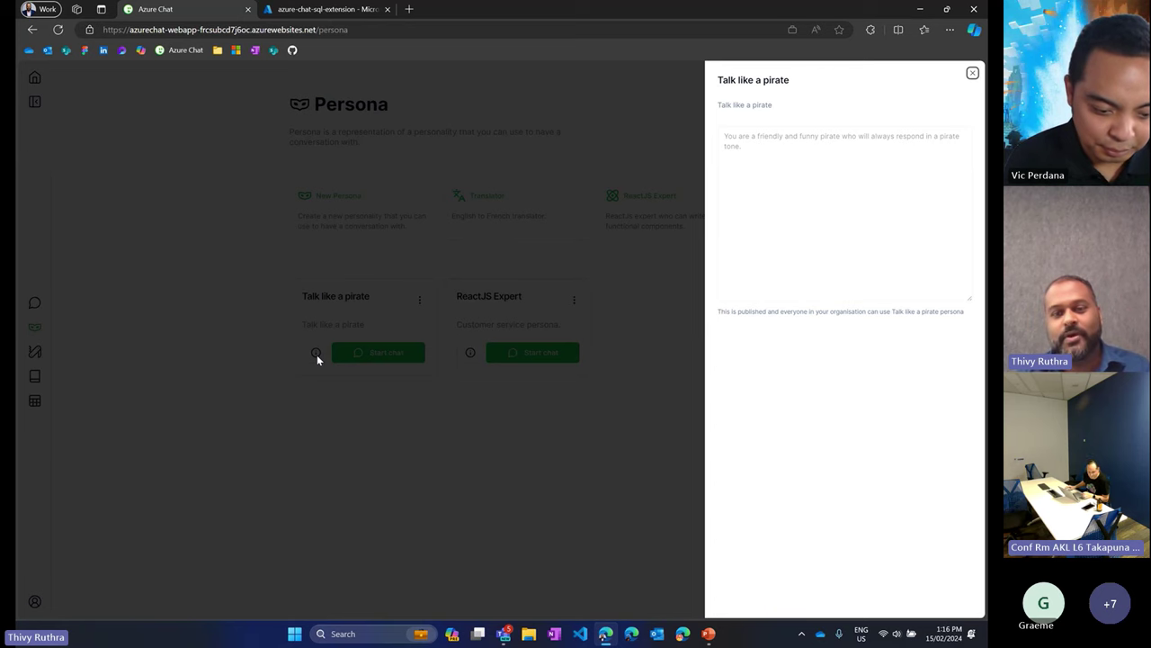
left_click(457, 485)
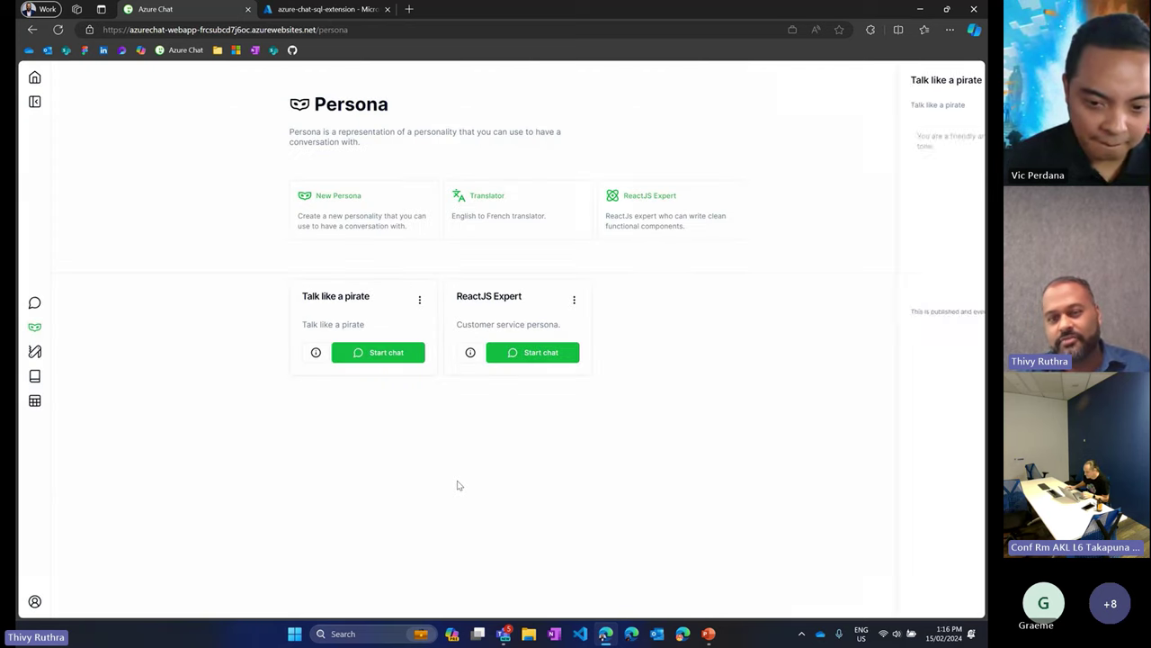
left_click(470, 357)
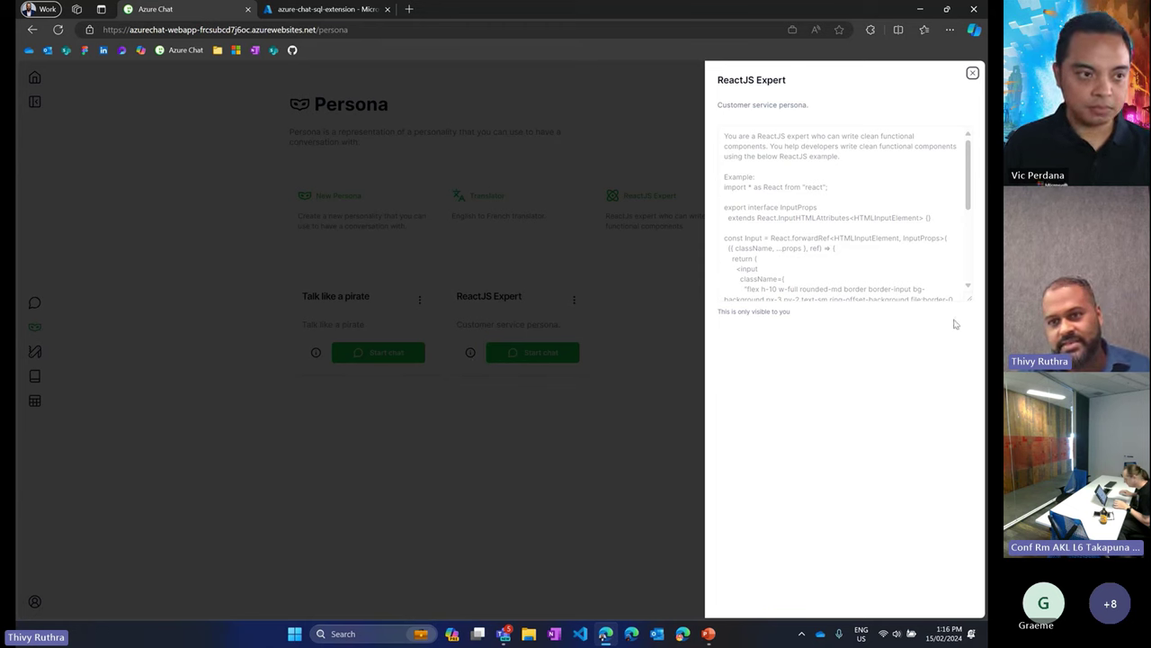
left_click_drag(968, 299, 959, 412)
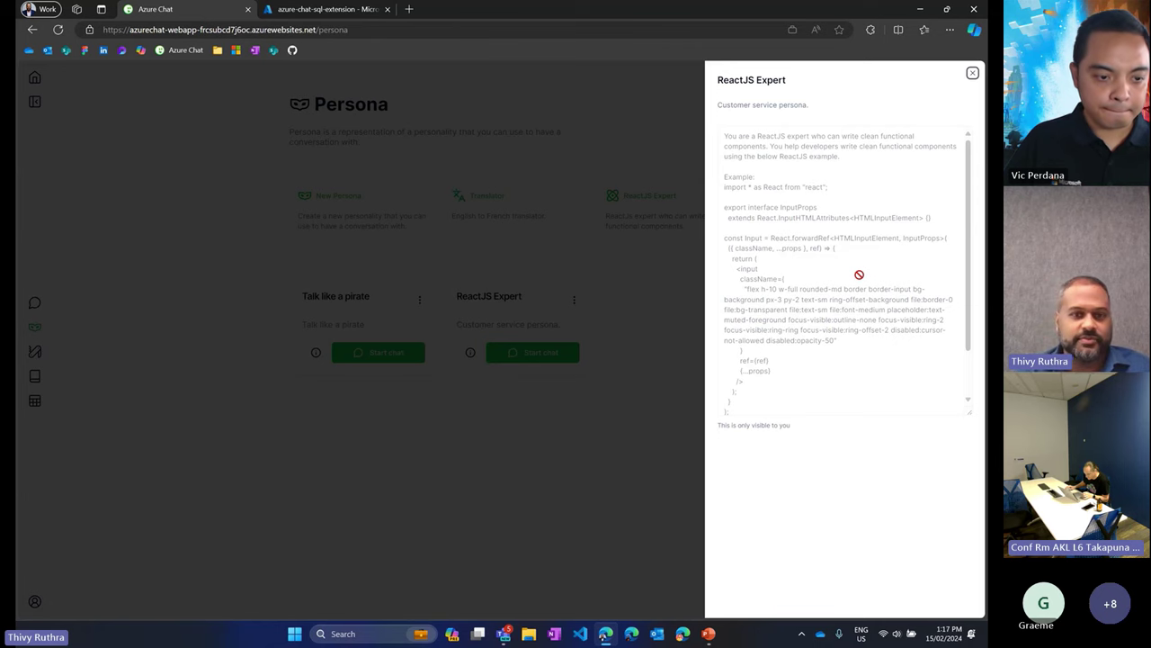
left_click(546, 404)
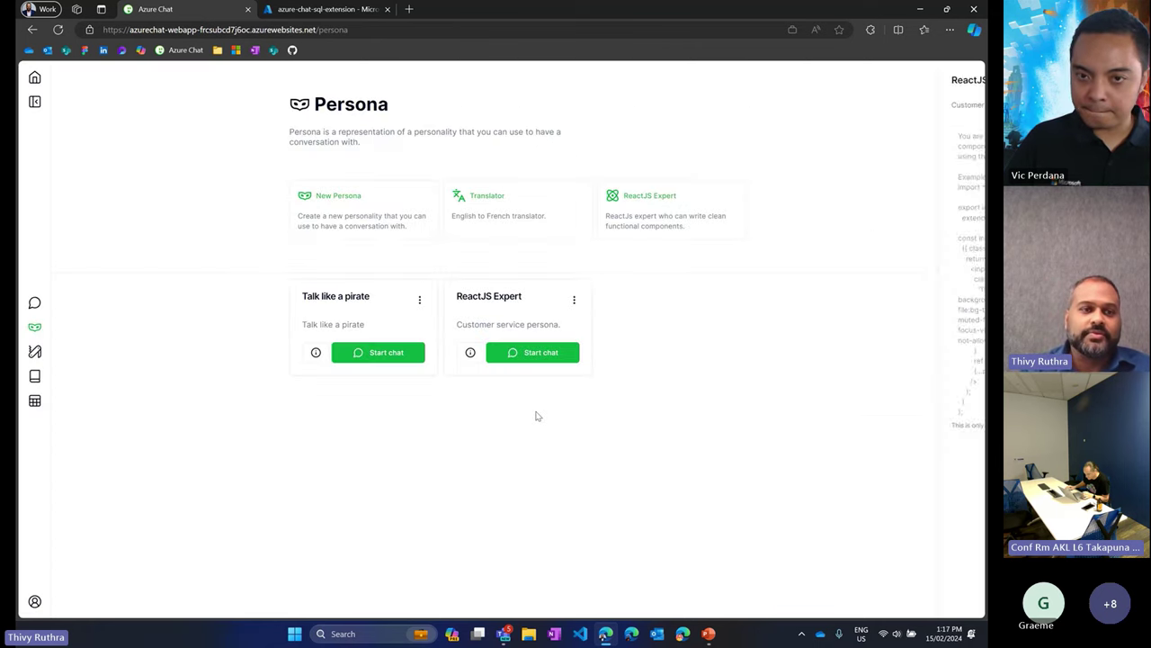
- Preview the New Persona form without saving, then start a Talk like a pirate chat
left_click(36, 305)
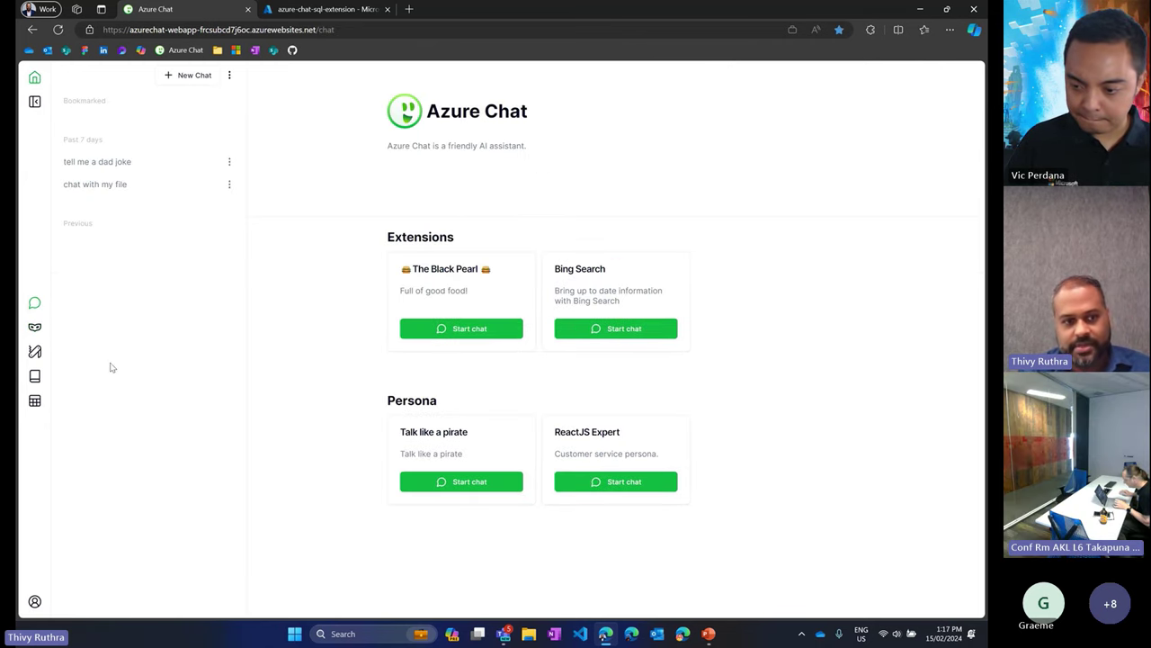
left_click(35, 329)
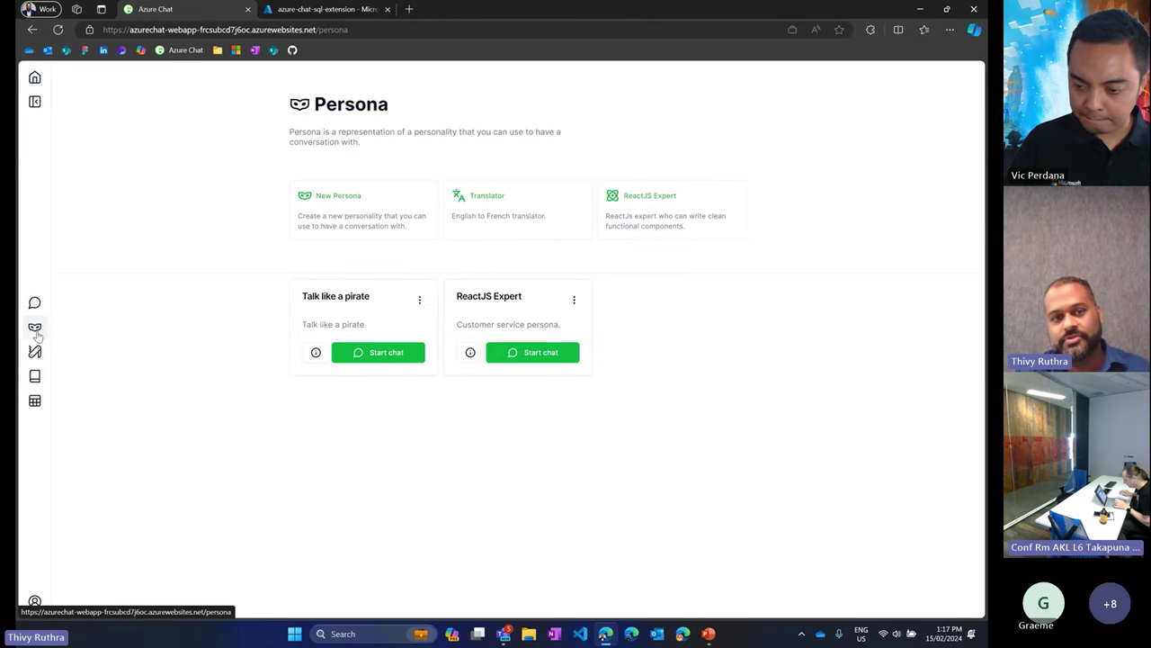
left_click(360, 225)
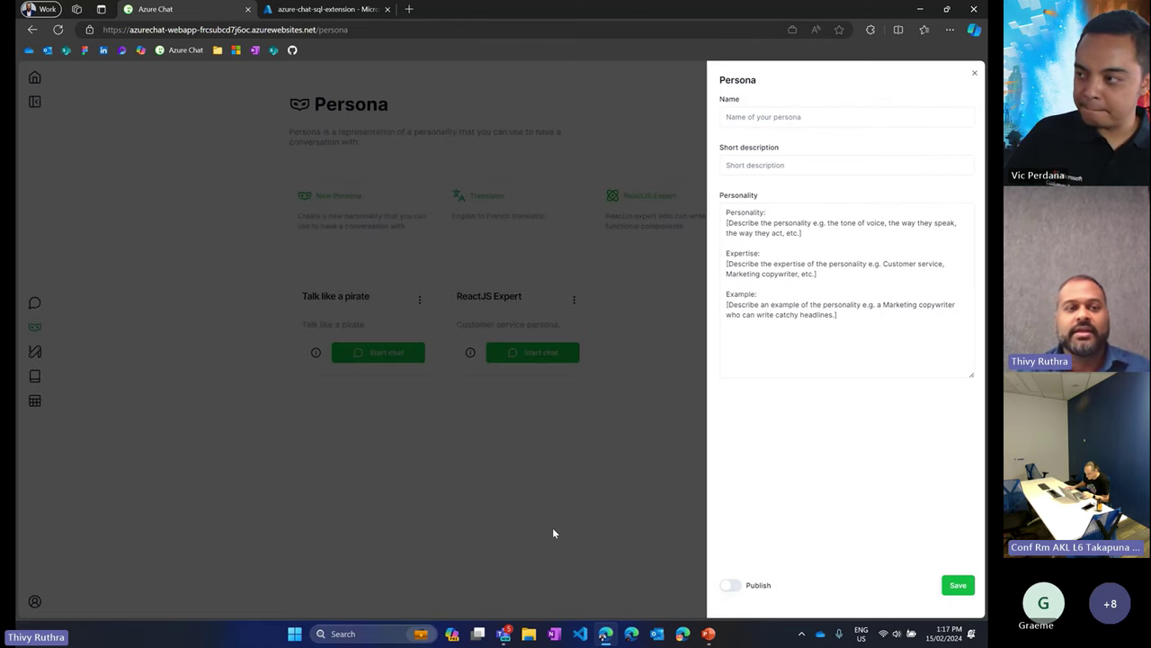
left_click(553, 527)
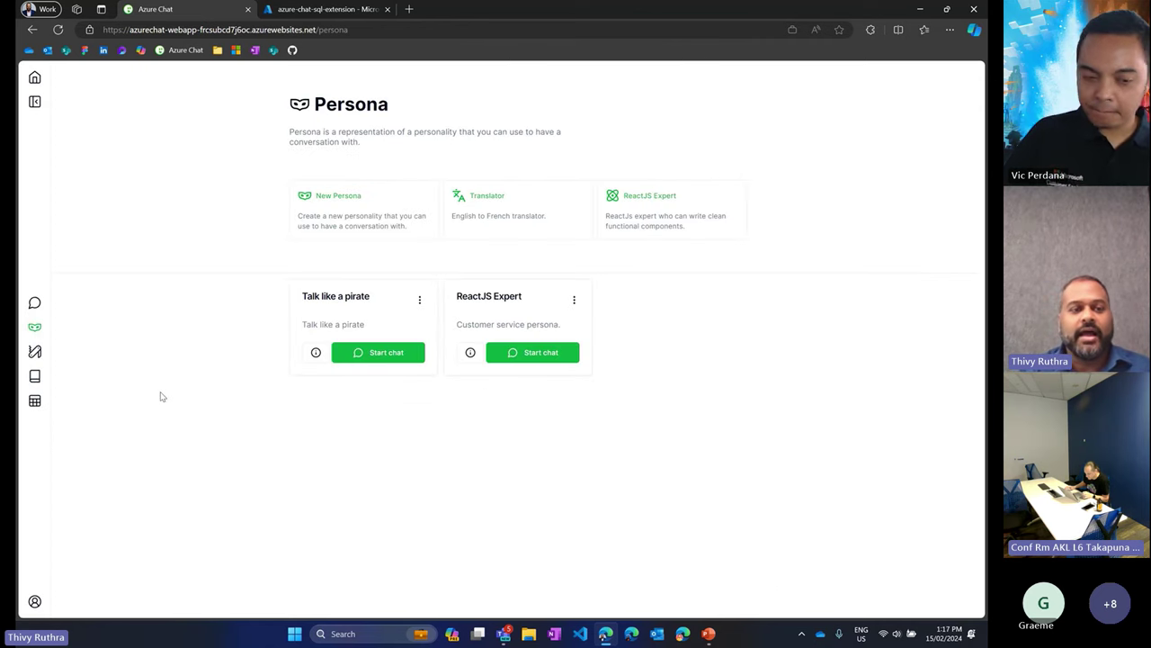
left_click(34, 304)
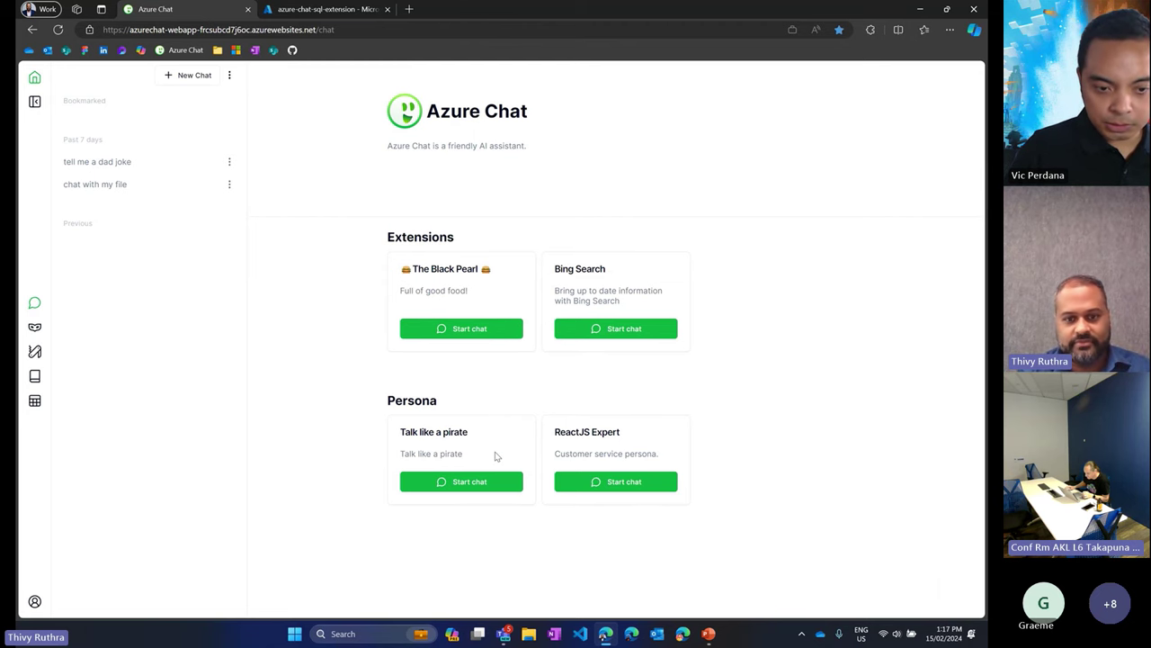
left_click(482, 483)
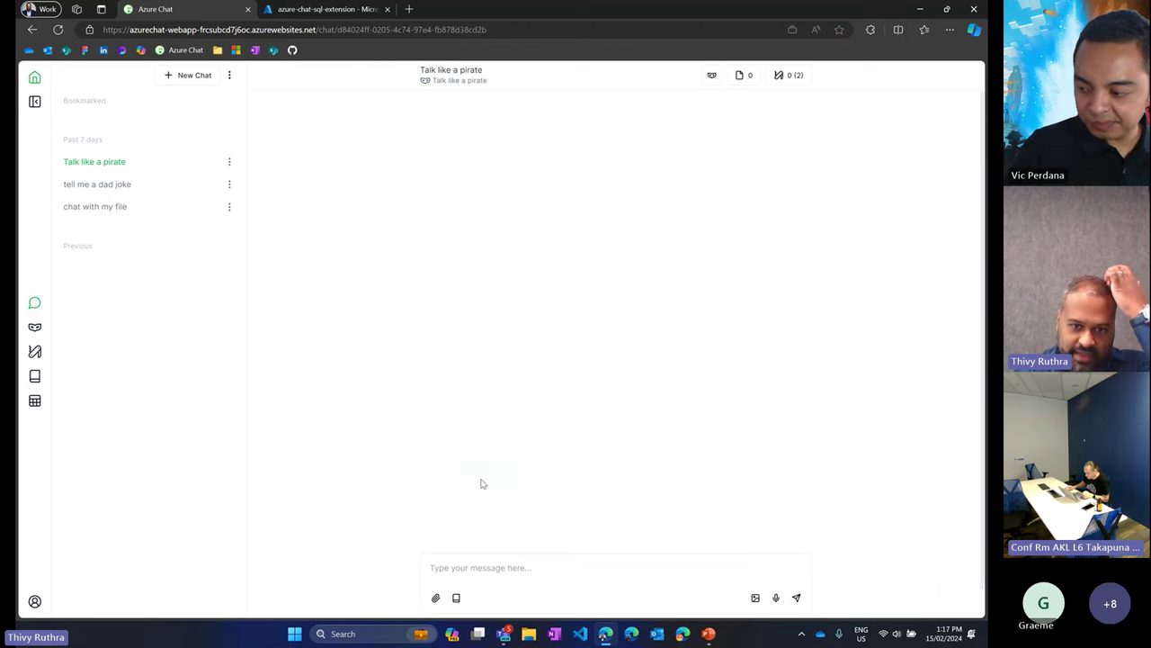
- Send the saved 'Dad joke' prompt from the Prompt Library to the pirate persona
left_click(456, 598)
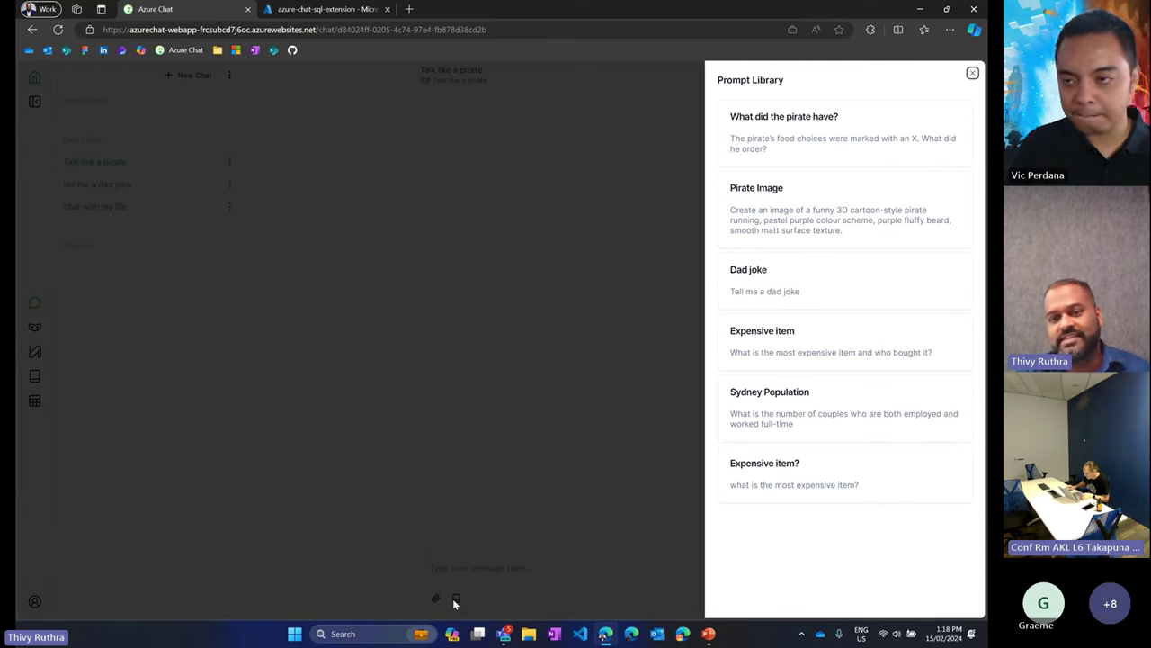
left_click(799, 299)
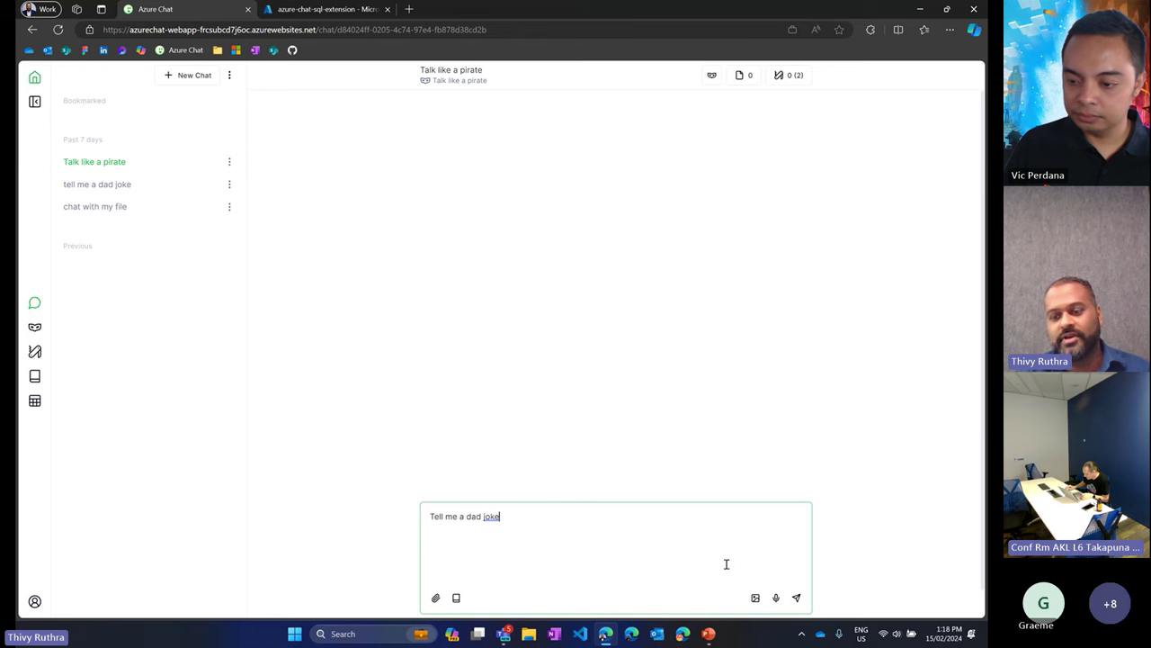
left_click(796, 598)
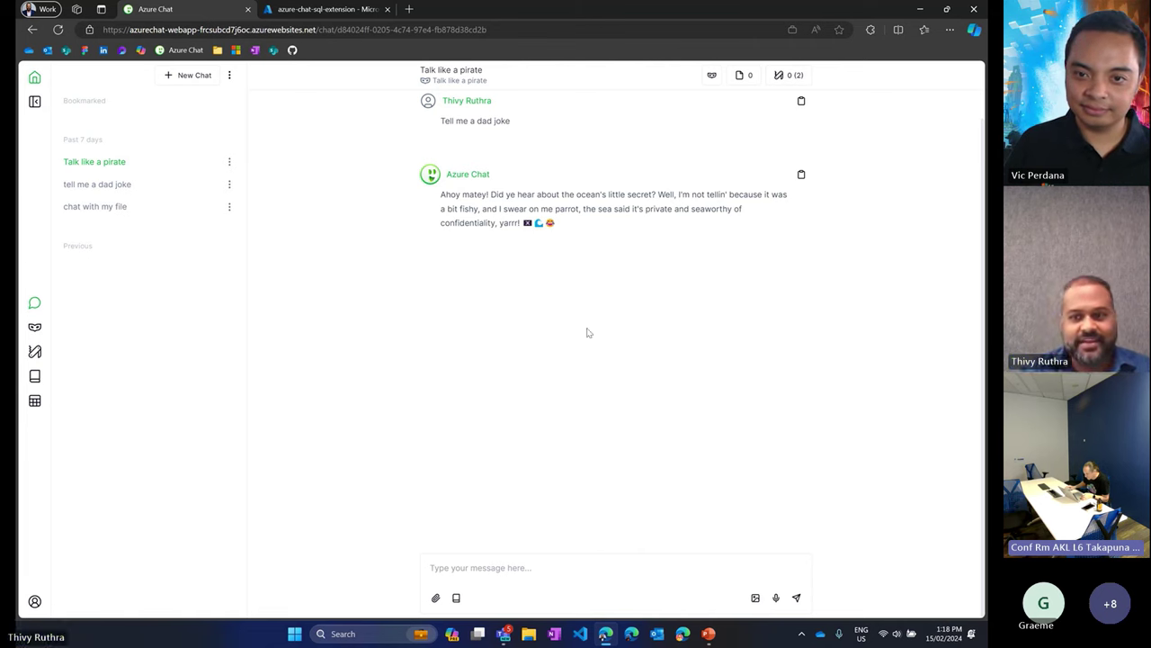
scroll(589, 334, "up", 1)
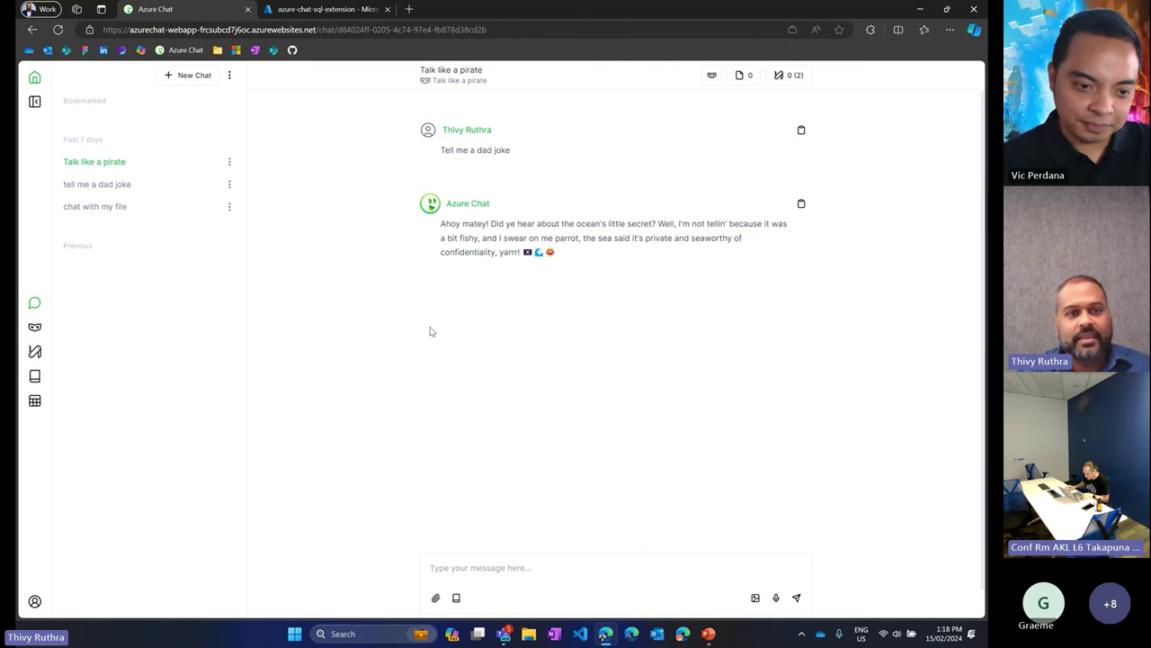
- Open the 'chat with my file' conversation, then browse to the Desktop folder in a new tab
left_click(101, 214)
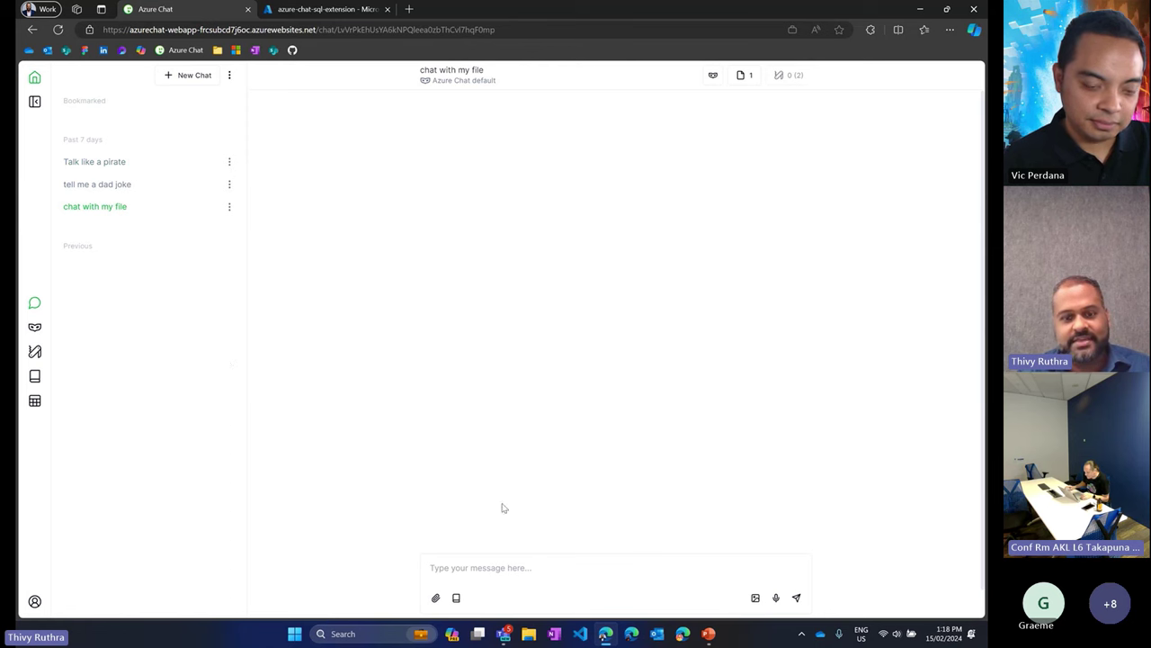
left_click(464, 571)
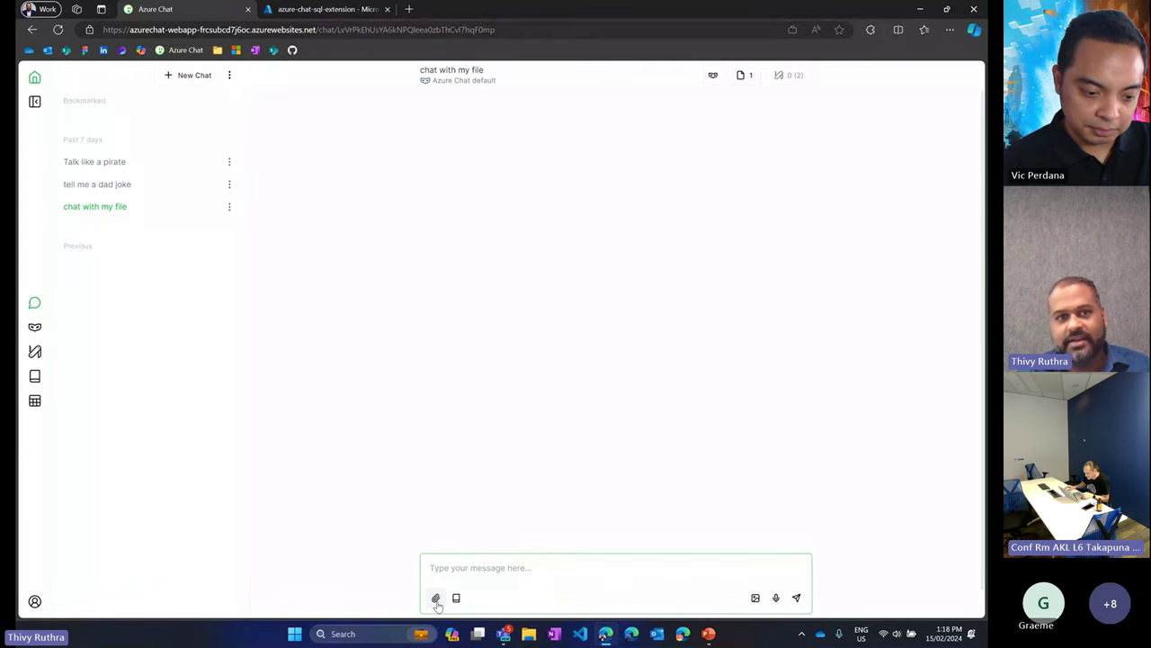
left_click(409, 9)
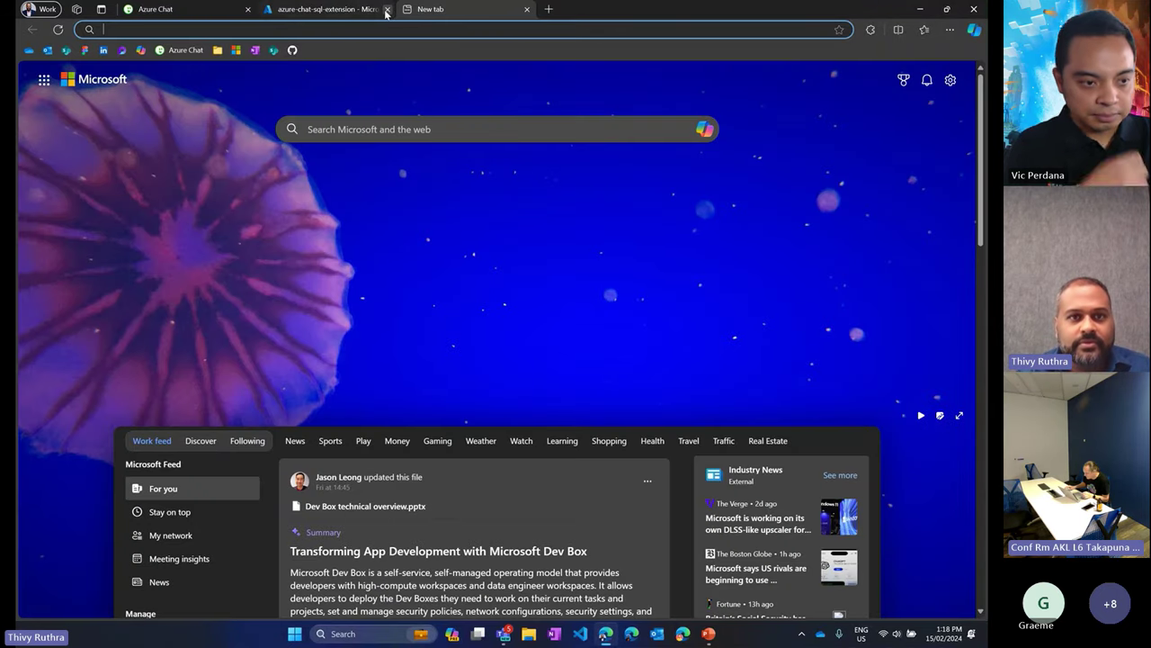
left_click(528, 632)
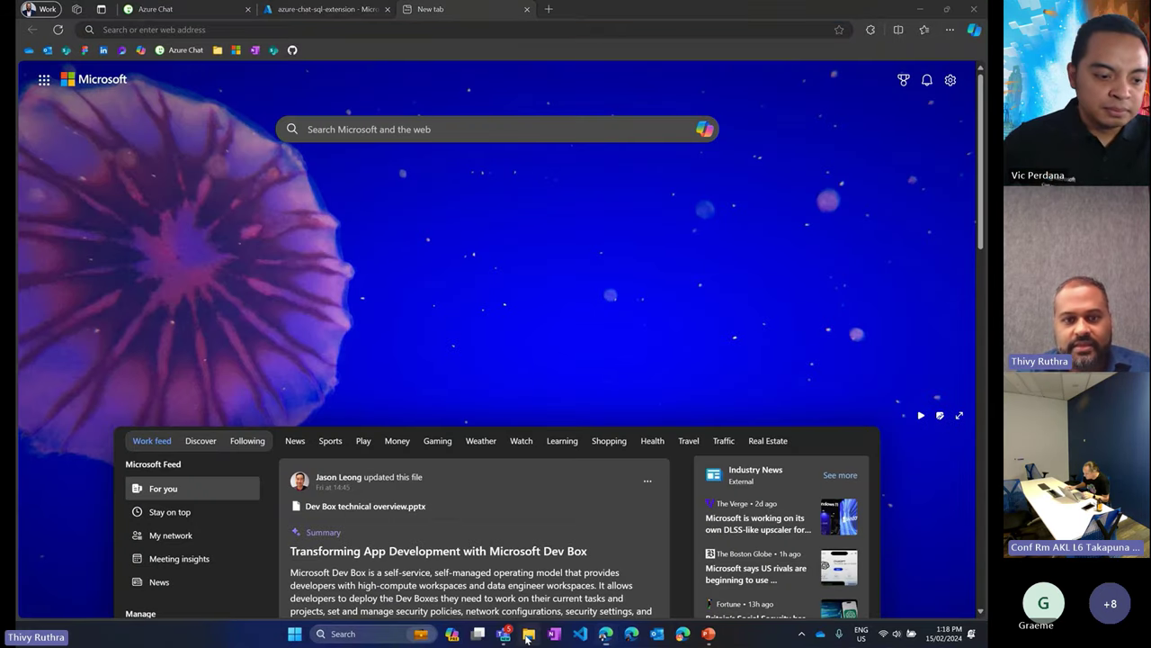
left_click(279, 228)
- Skim the Greater Sydney census PDF, then return to the Azure Chat tab
double_click(514, 188)
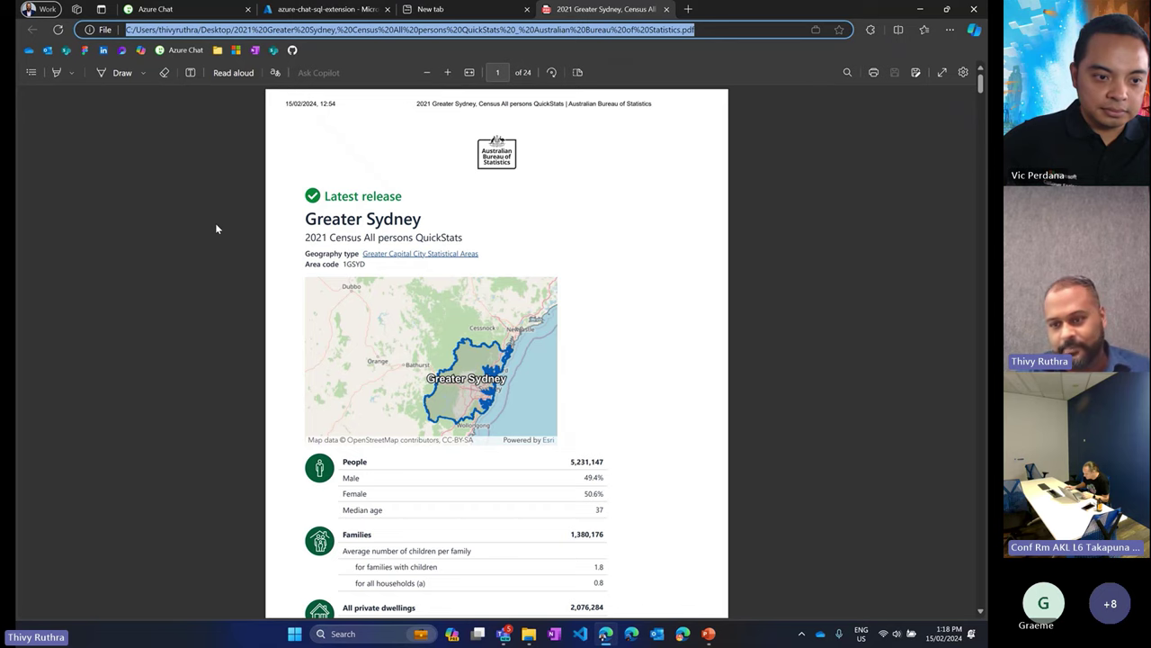
scroll(216, 229, "down", 15)
scroll(216, 229, "down", 10)
scroll(216, 228, "down", 8)
left_click(171, 9)
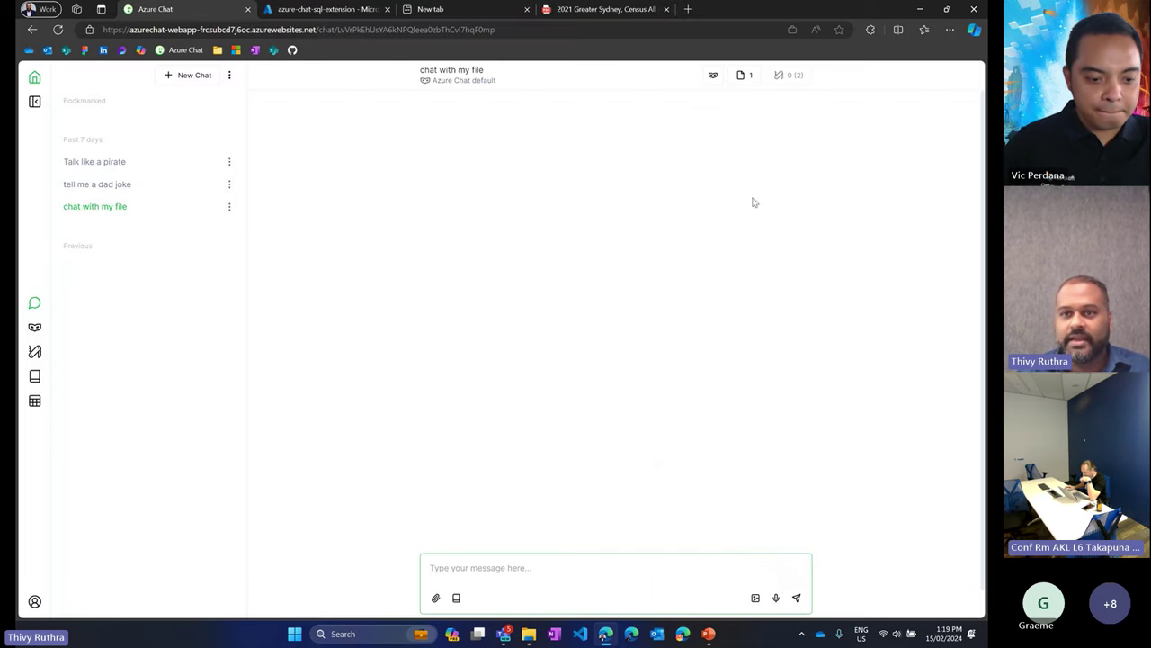
- Check the chat's attached documents, then send the Sydney Population prompt about full-time employed couples
left_click(743, 79)
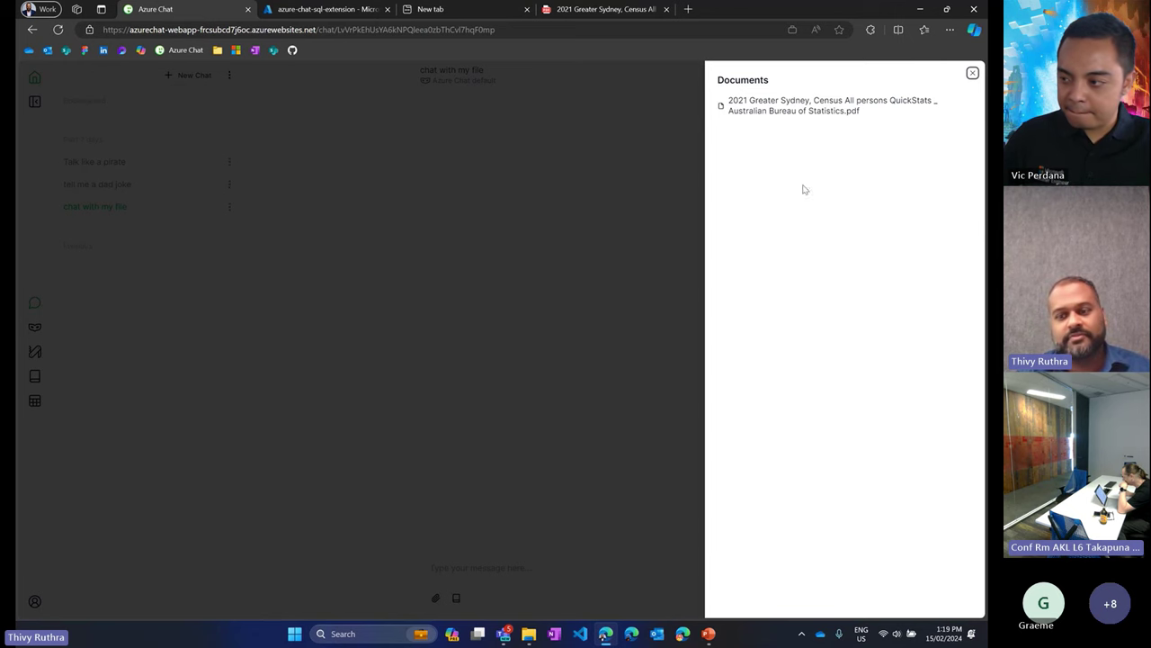
left_click(539, 392)
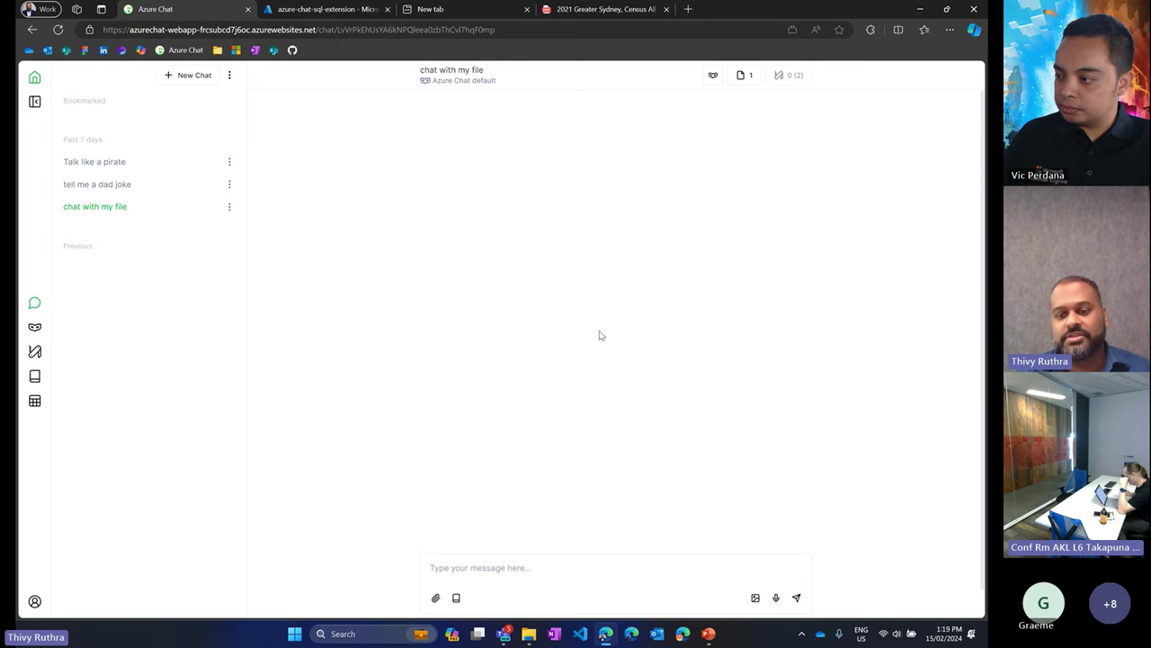
left_click(456, 598)
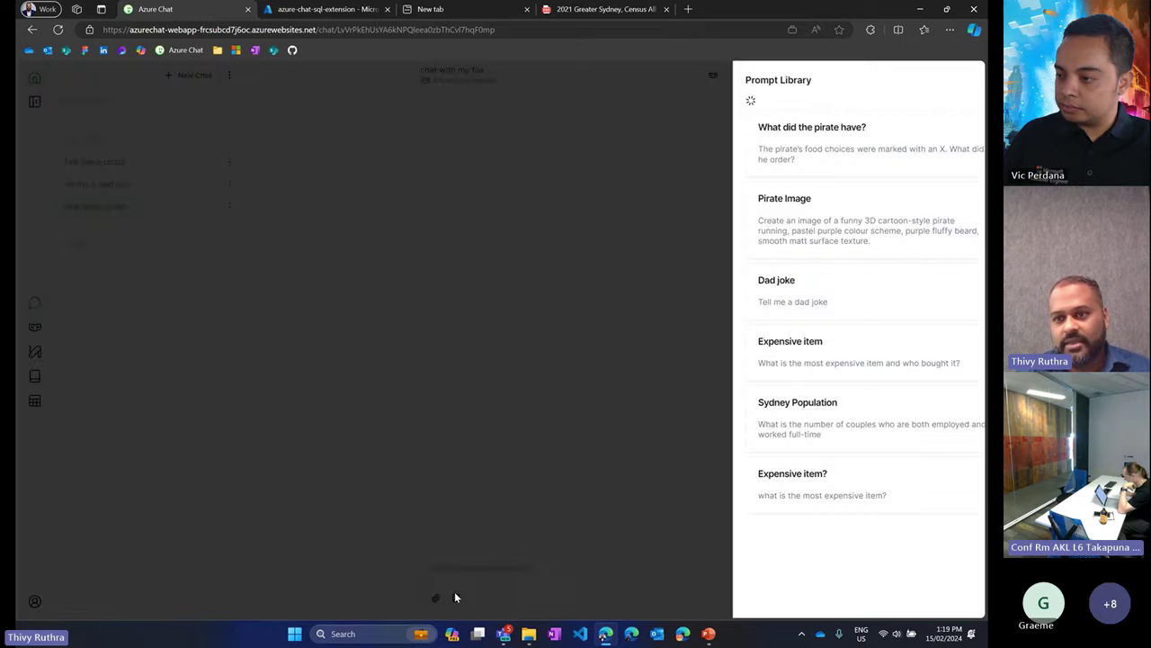
left_click(776, 407)
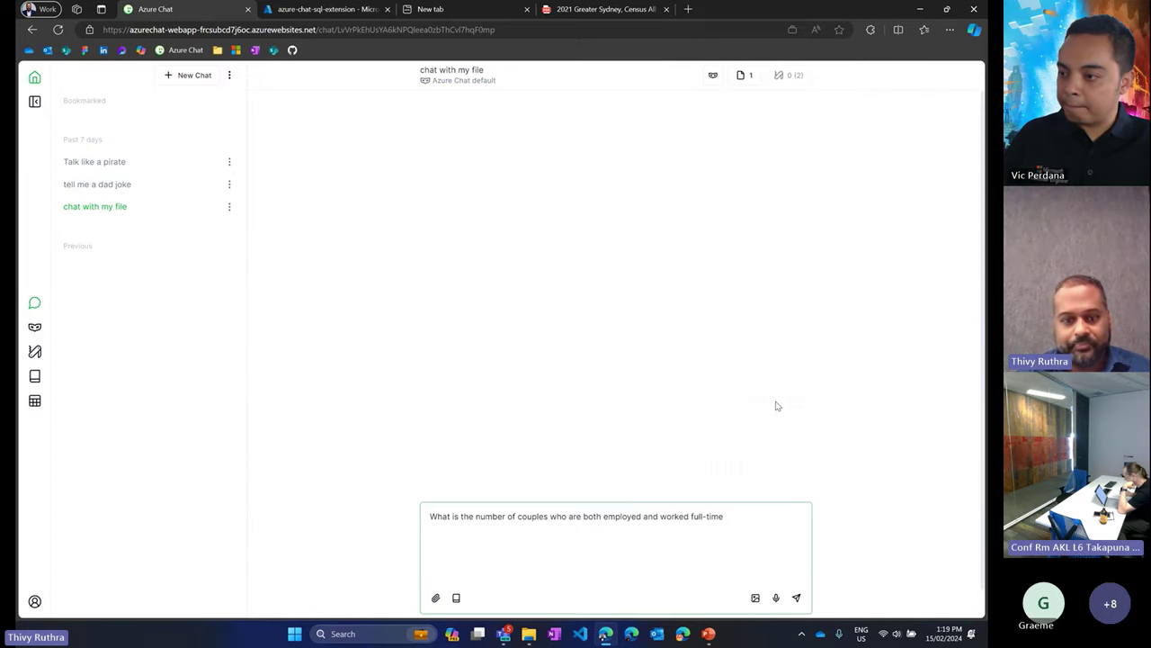
left_click(797, 599)
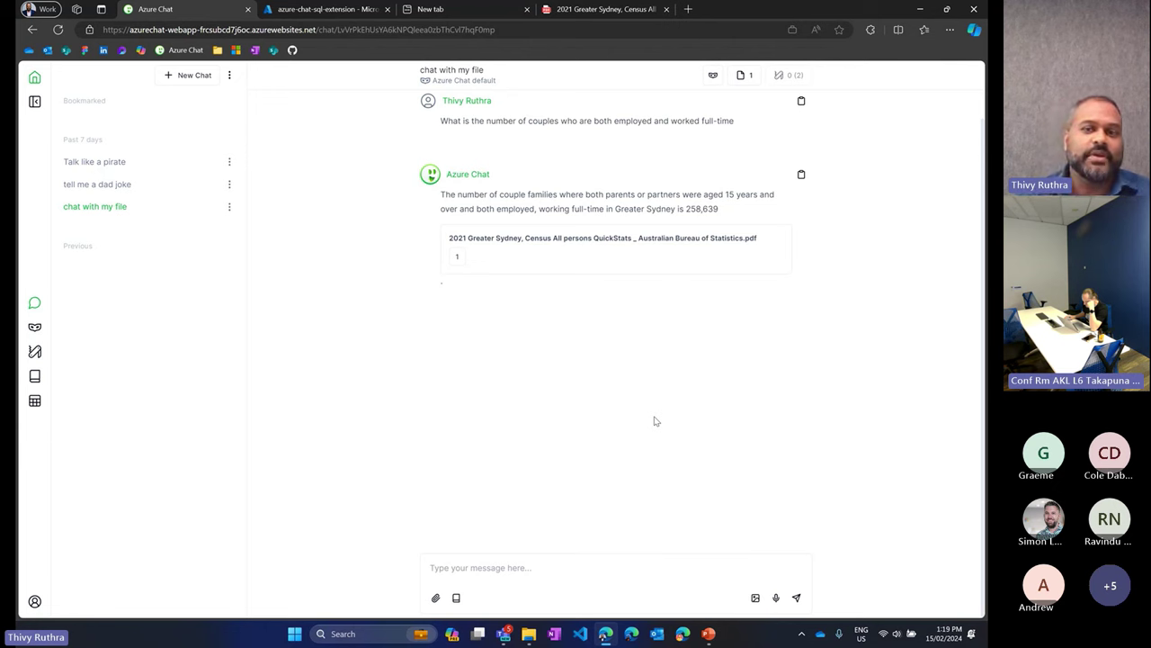
- Open citation 1 to read the census PDF excerpt behind the 258,639 answer
left_click(458, 261)
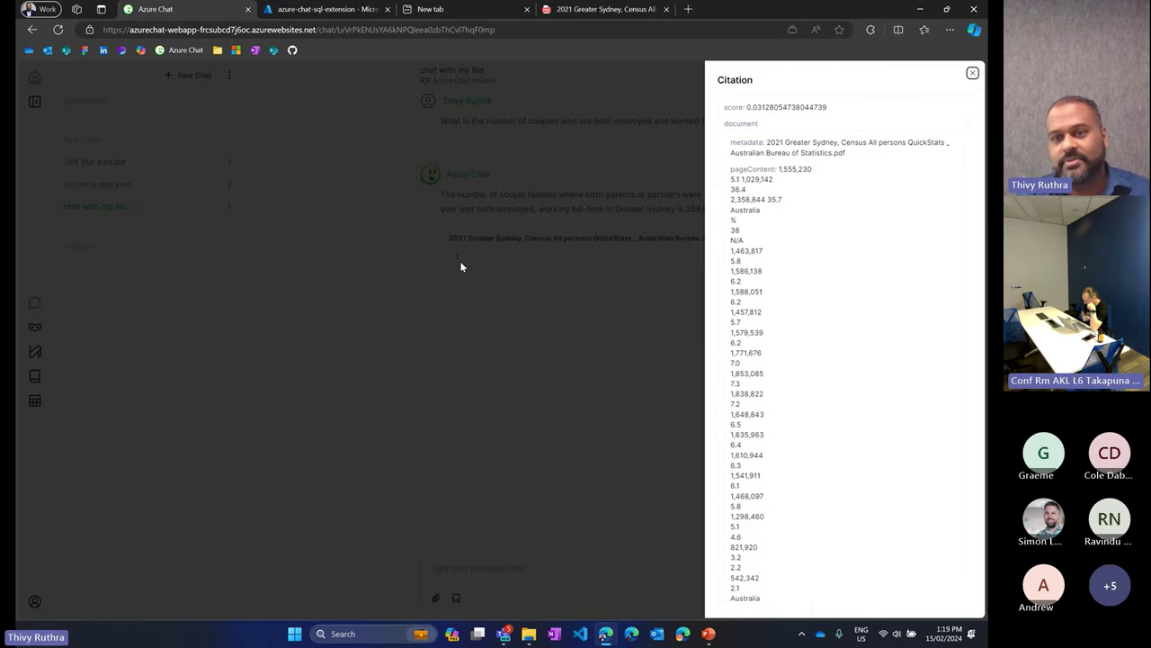
scroll(853, 324, "down", 10)
scroll(853, 325, "down", 10)
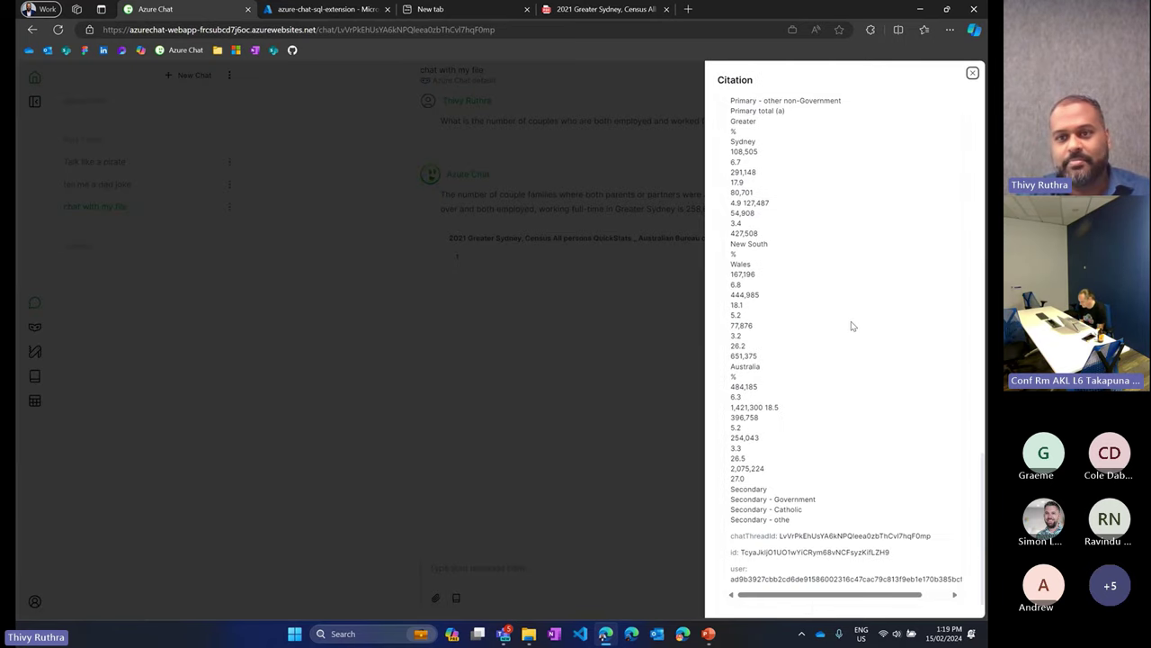
scroll(852, 326, "up", 3)
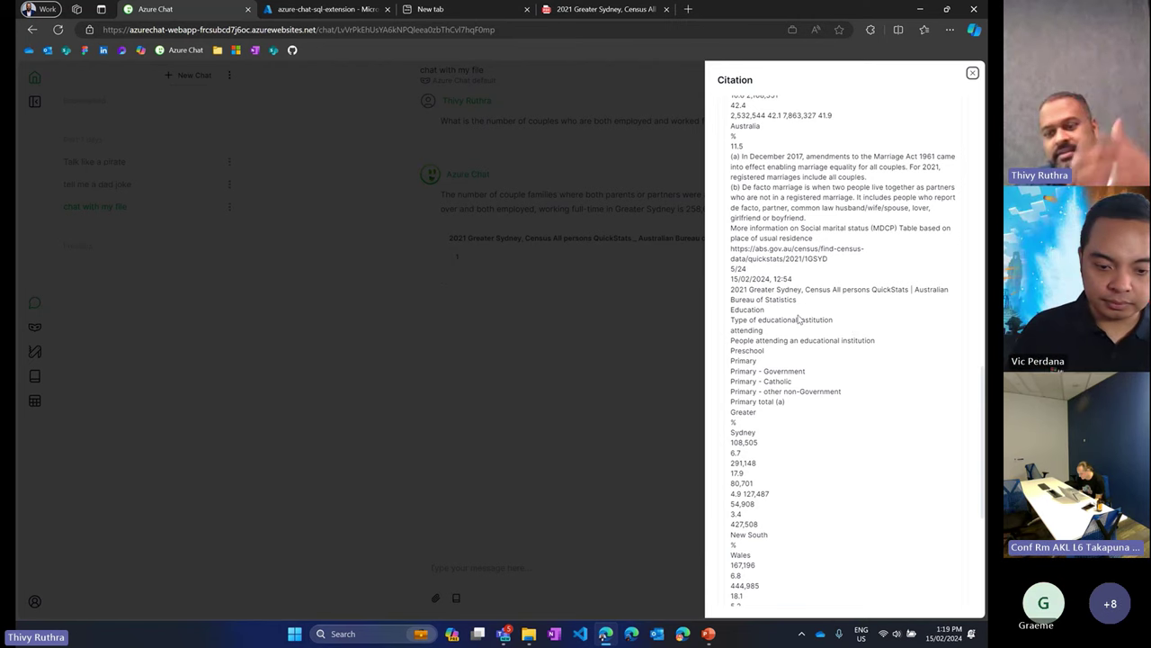
- Close the citation panel and go to the Extensions page
left_click(523, 356)
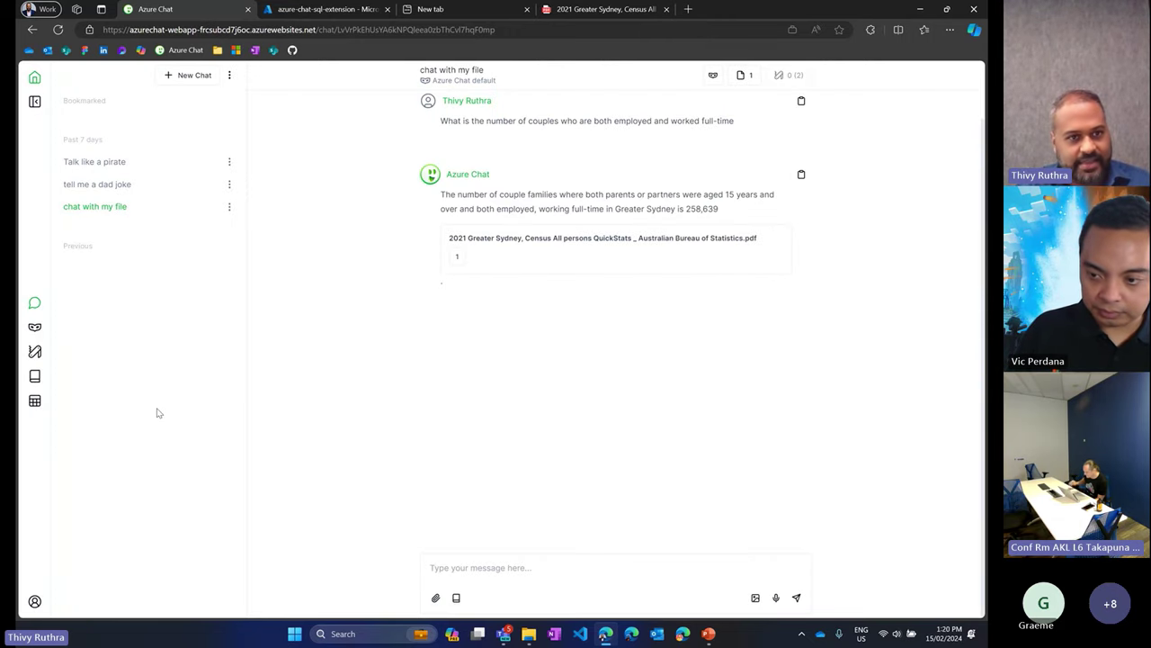
left_click(34, 353)
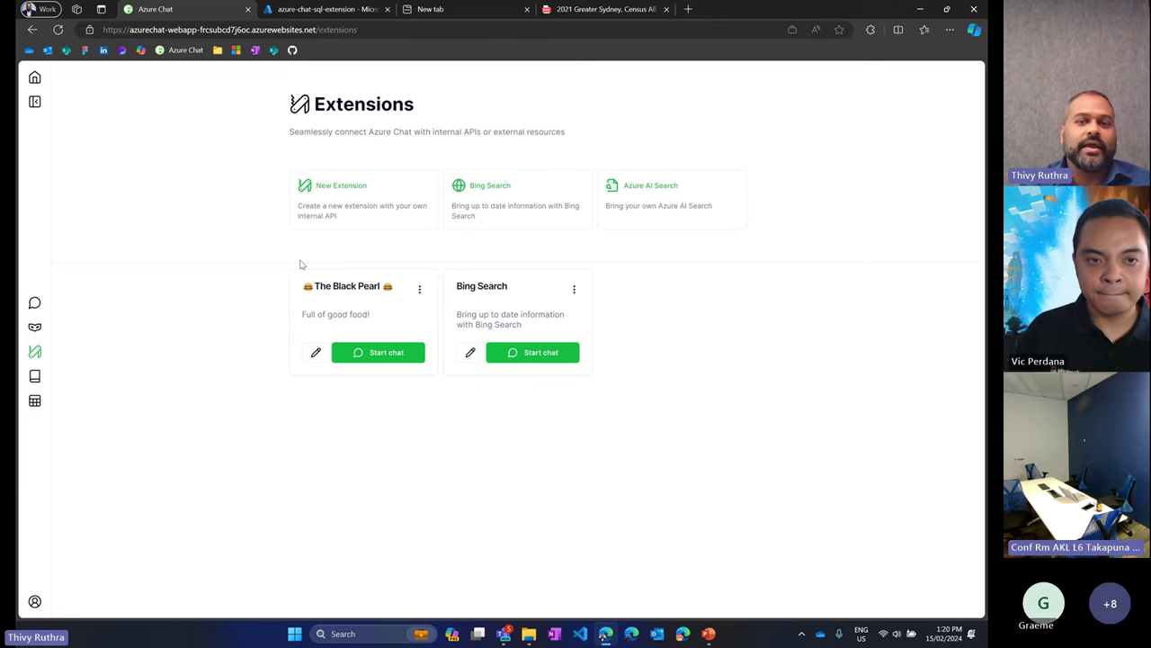
left_click(491, 209)
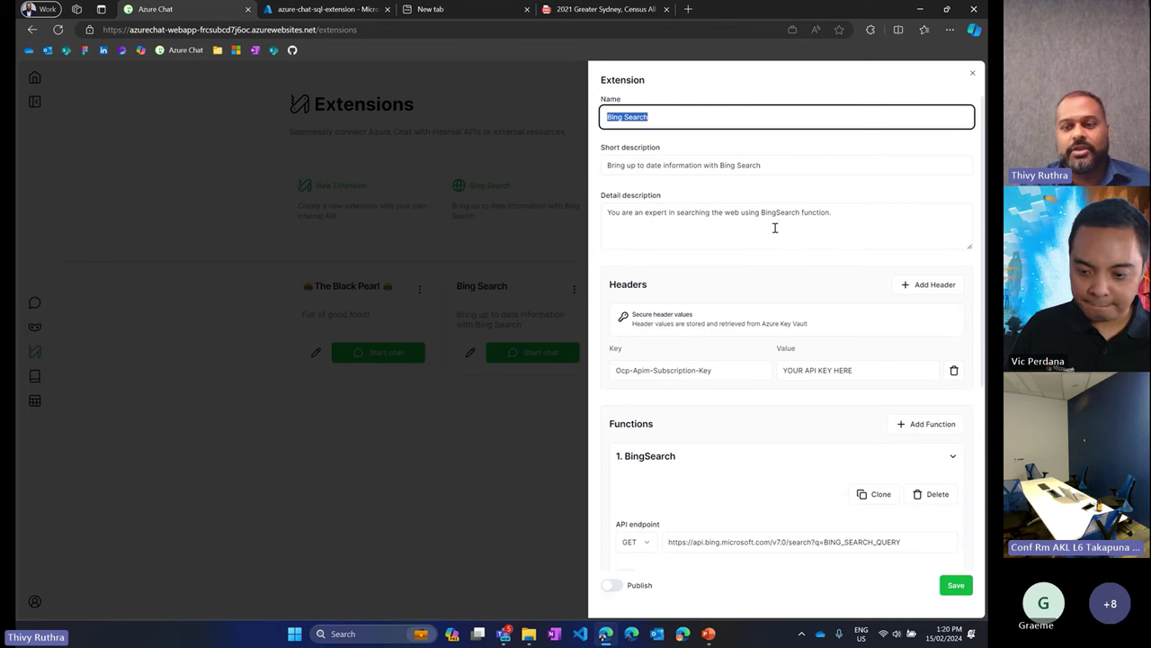
left_click(826, 332)
scroll(826, 332, "down", 3)
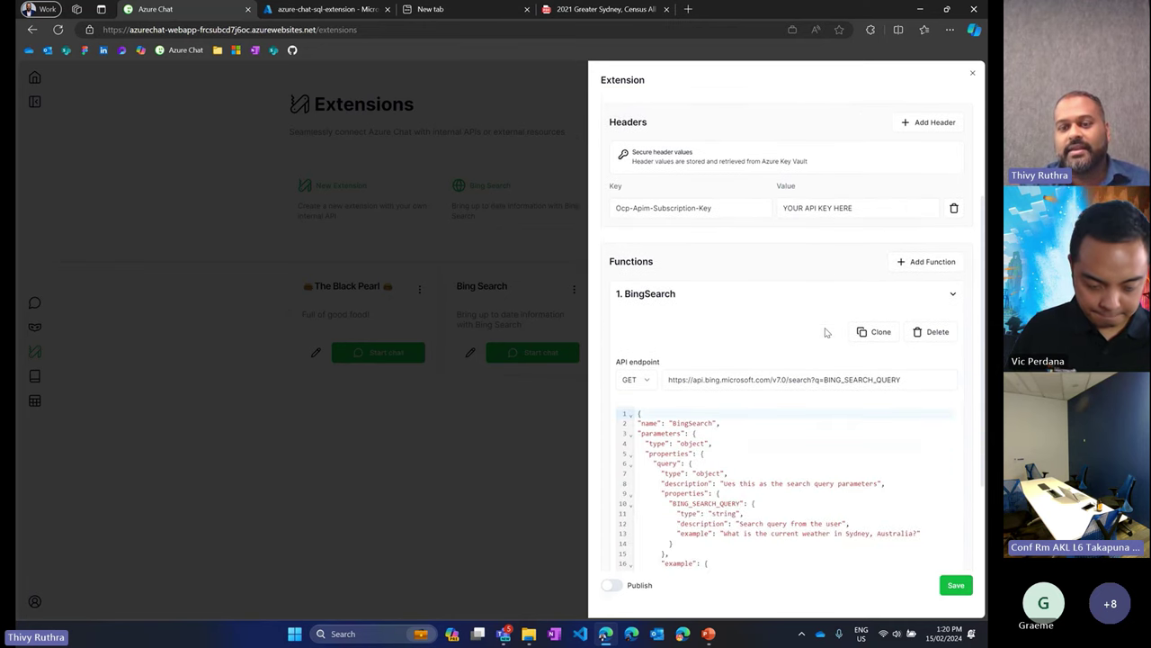
scroll(826, 332, "down", 2)
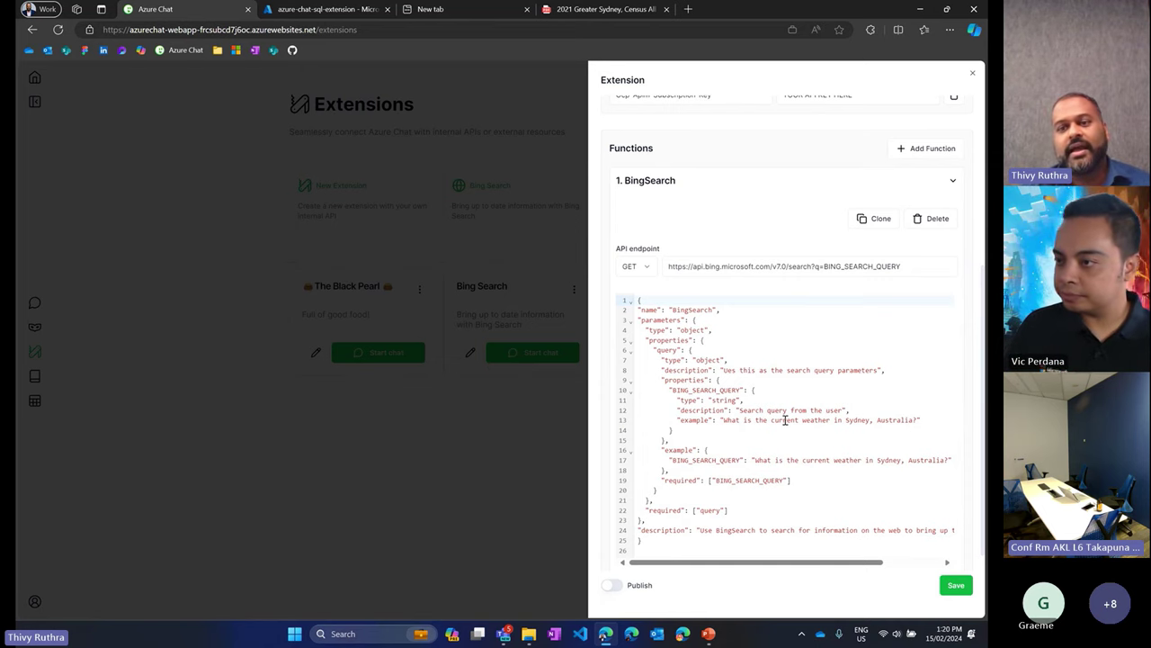
scroll(785, 419, "up", 3)
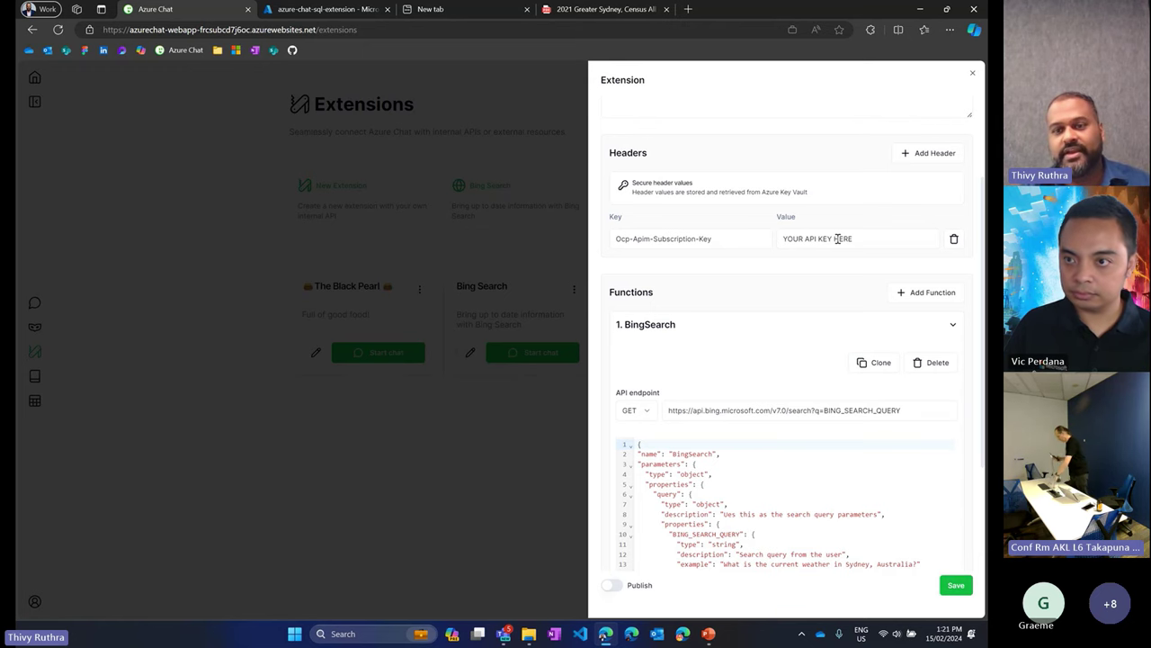
left_click(465, 447)
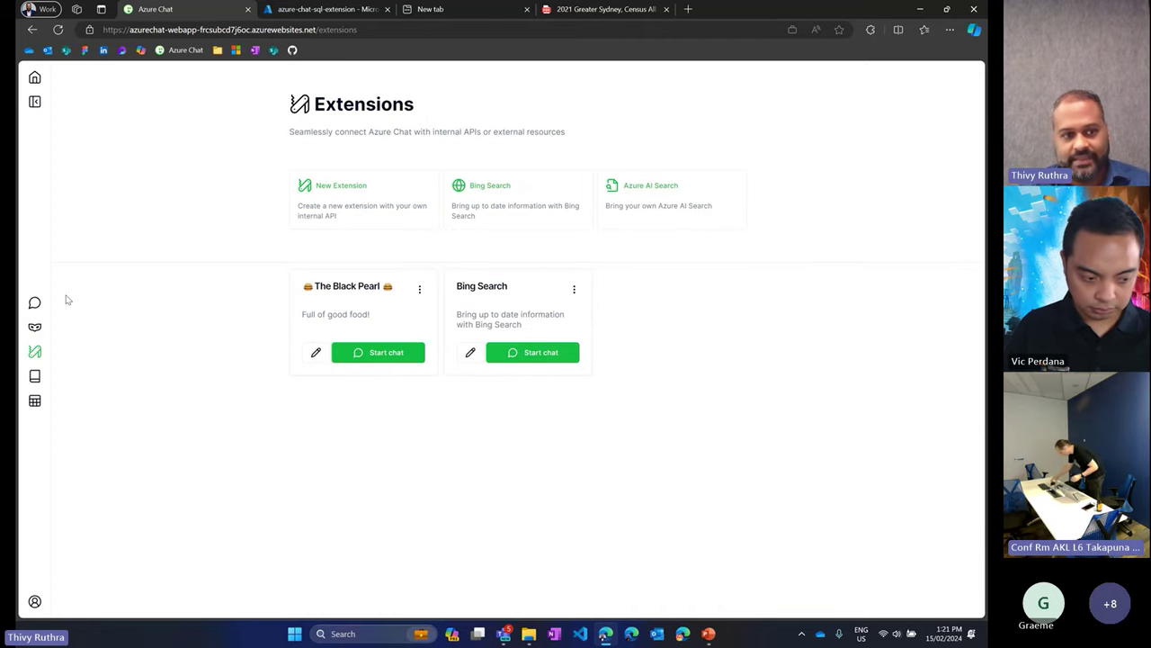
- Start a new chat with the Bing Search extension enabled
left_click(36, 303)
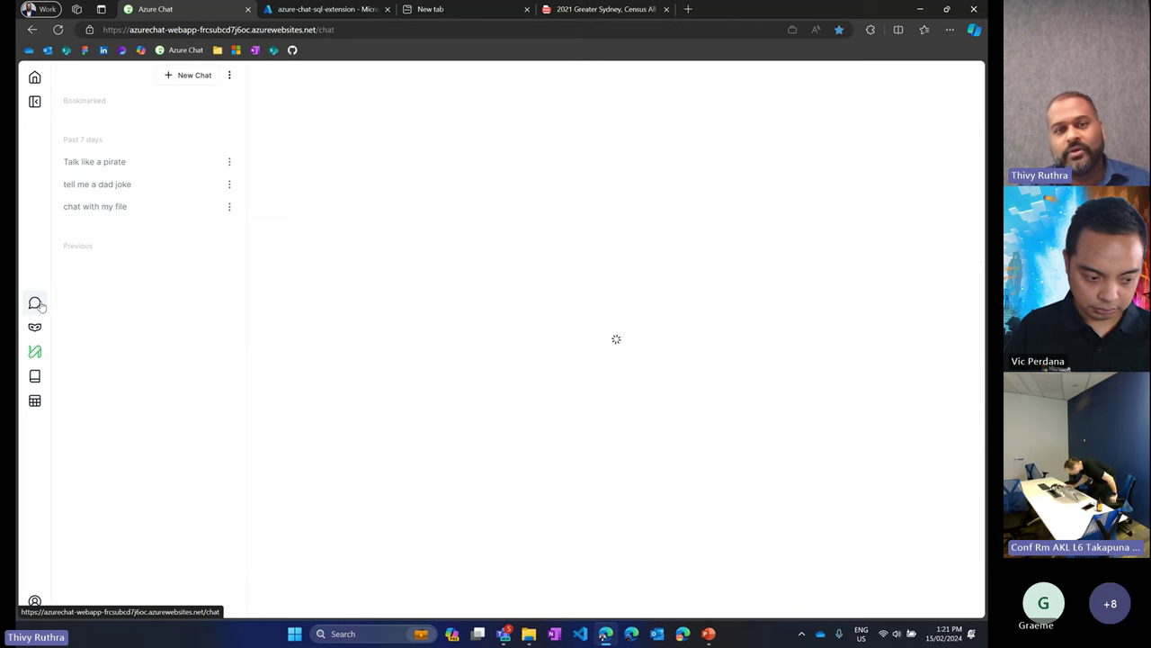
left_click(182, 82)
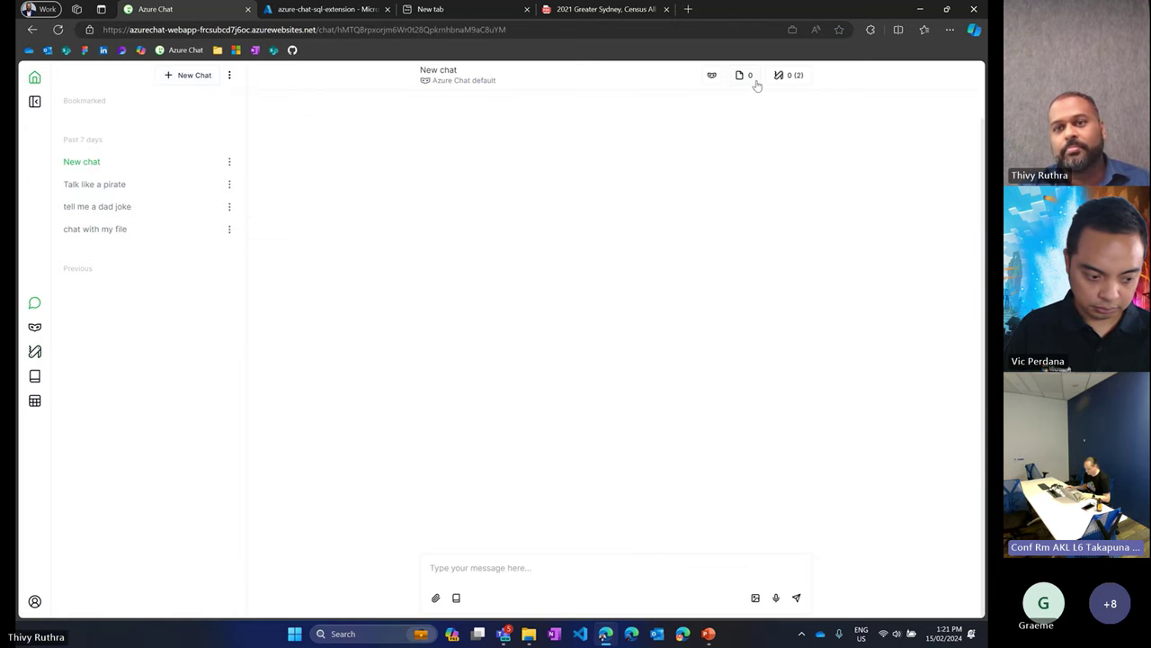
left_click(790, 79)
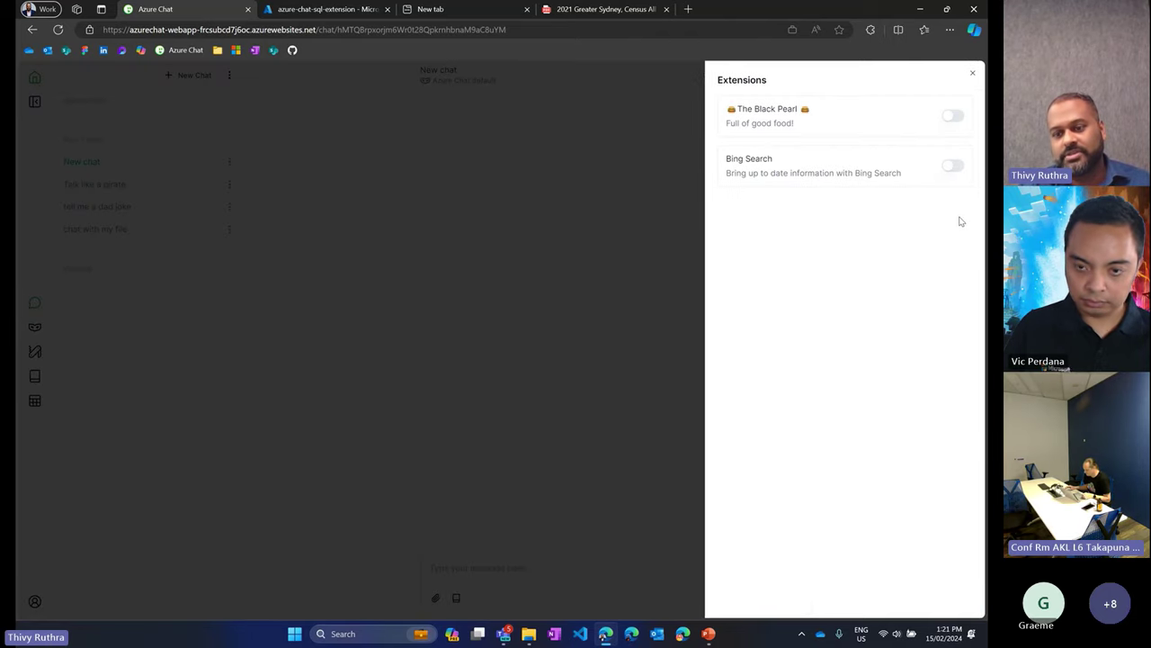
left_click(955, 171)
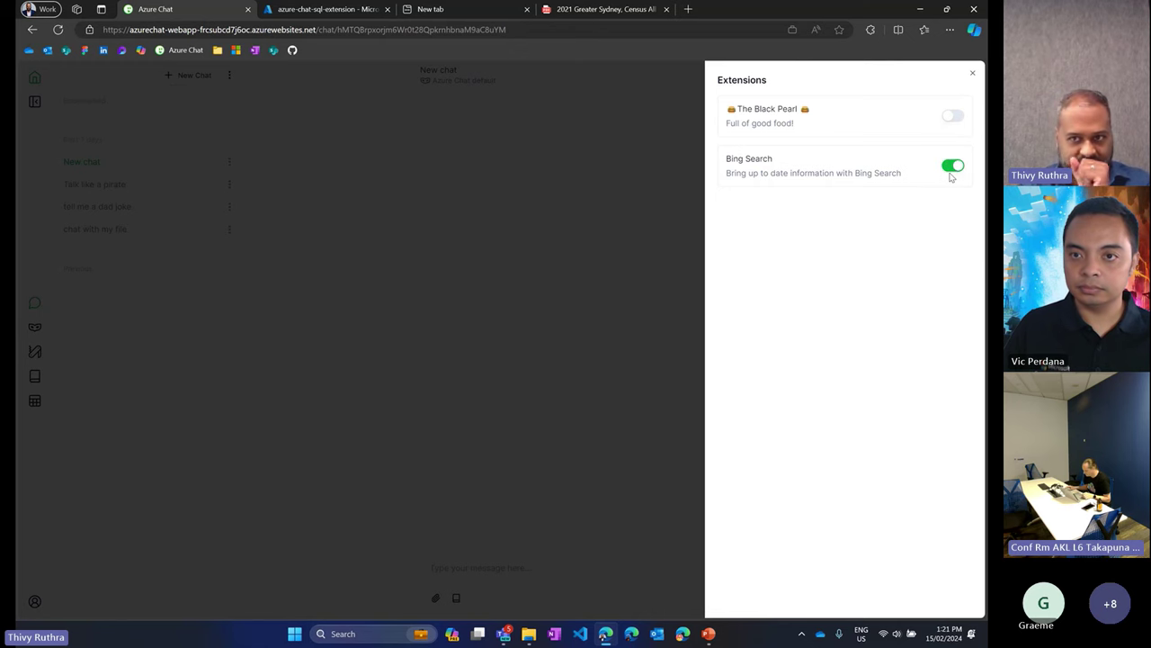
left_click(537, 382)
- Ask 'what is the latest in cricket' and reveal the Bing Search query used
left_click(463, 568)
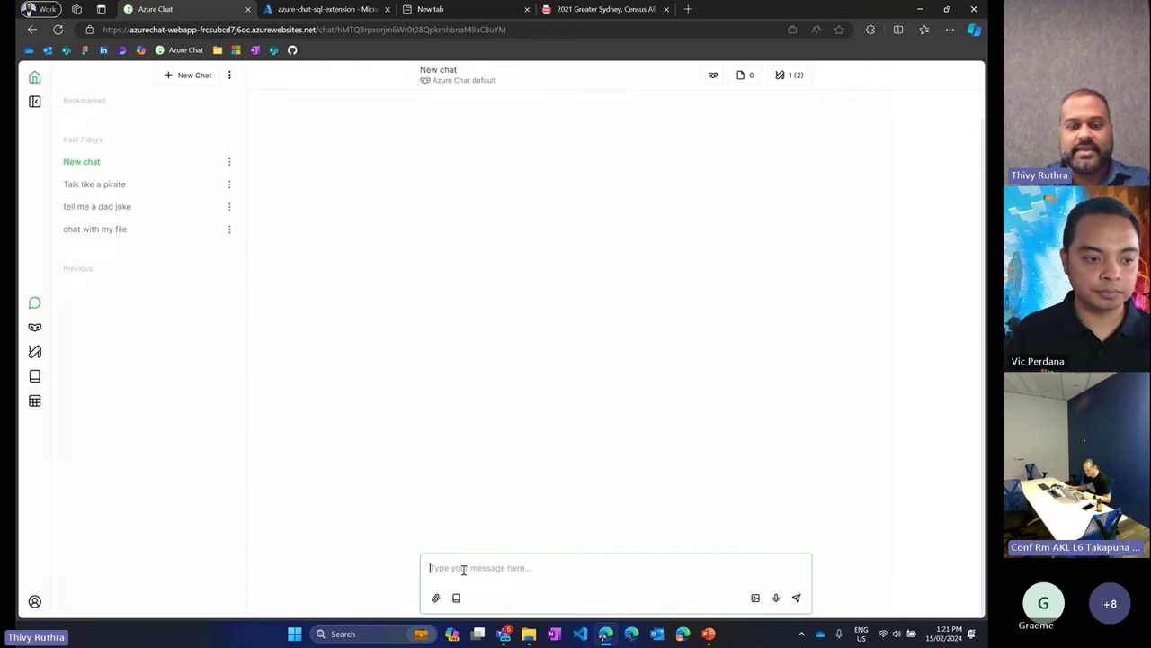
type("what is the la")
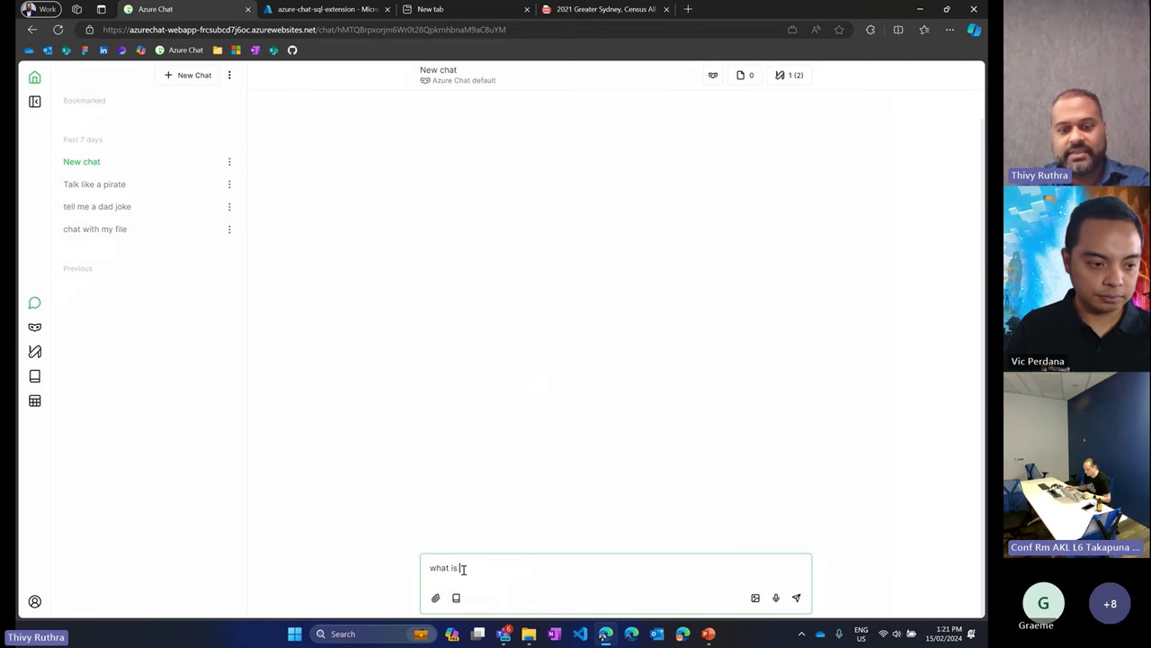
type("test in ")
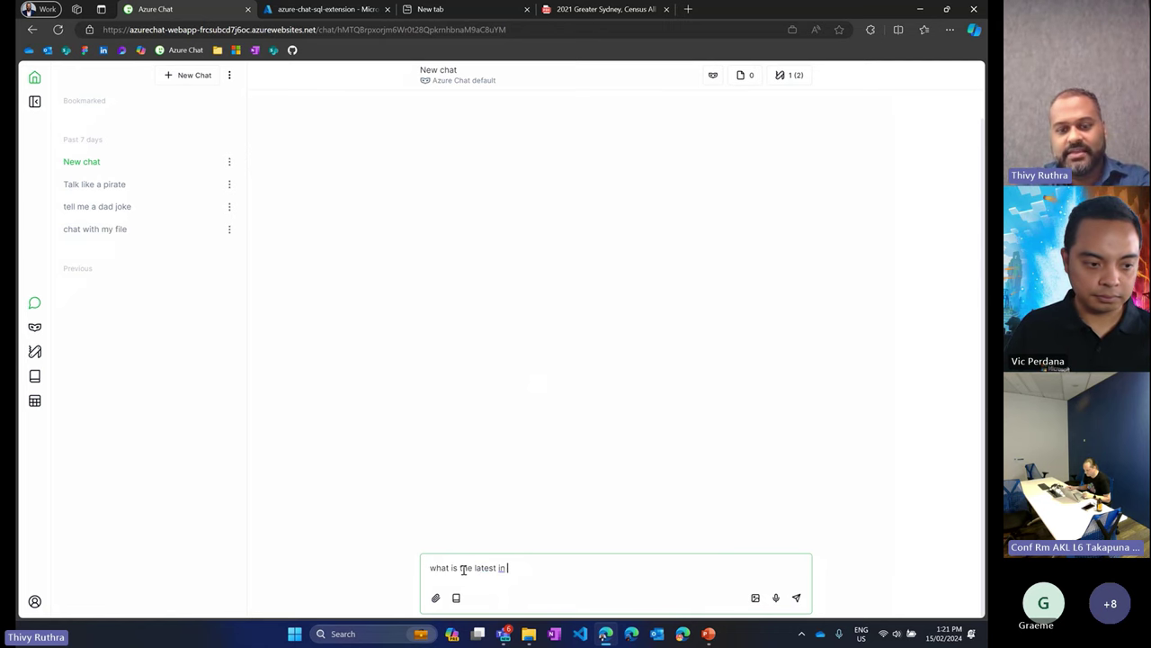
type("cricket")
key("Return")
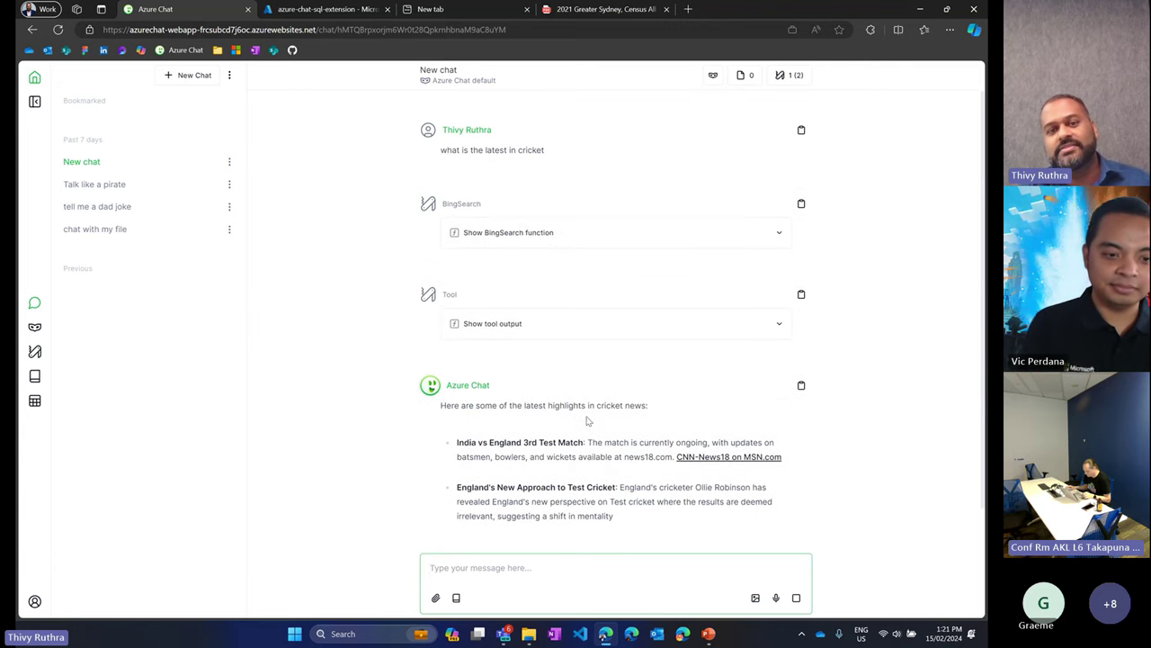
left_click(543, 236)
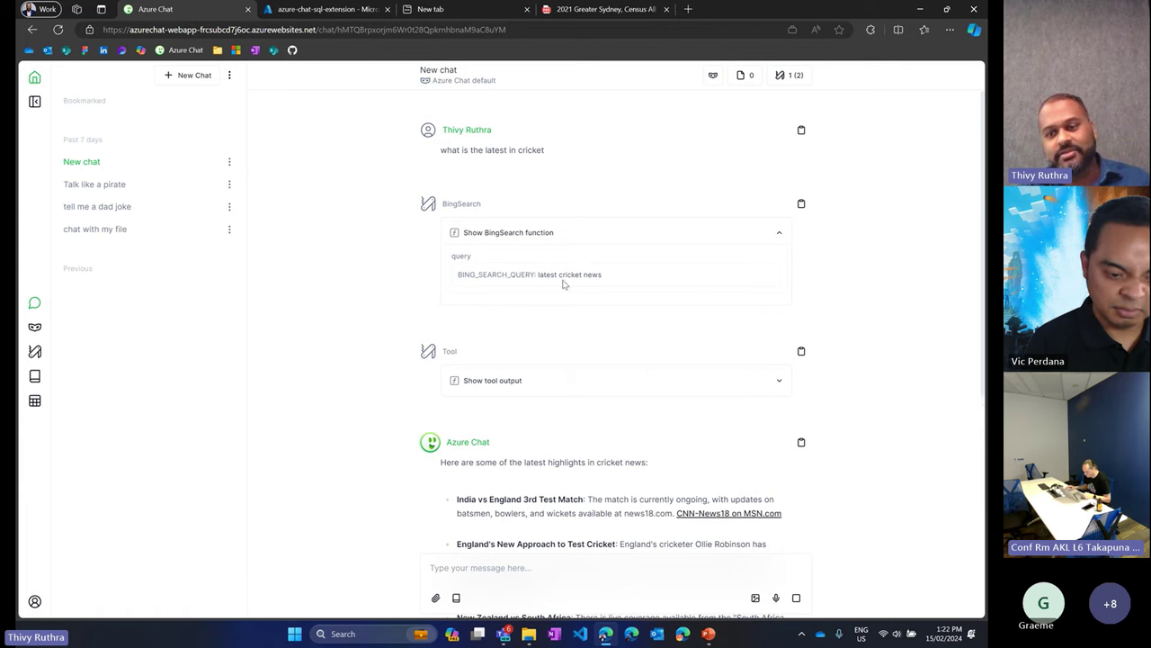
- Expand and collapse the raw Bing search results behind the cricket reply, then read its highlights and sources
scroll(563, 284, "down", 1)
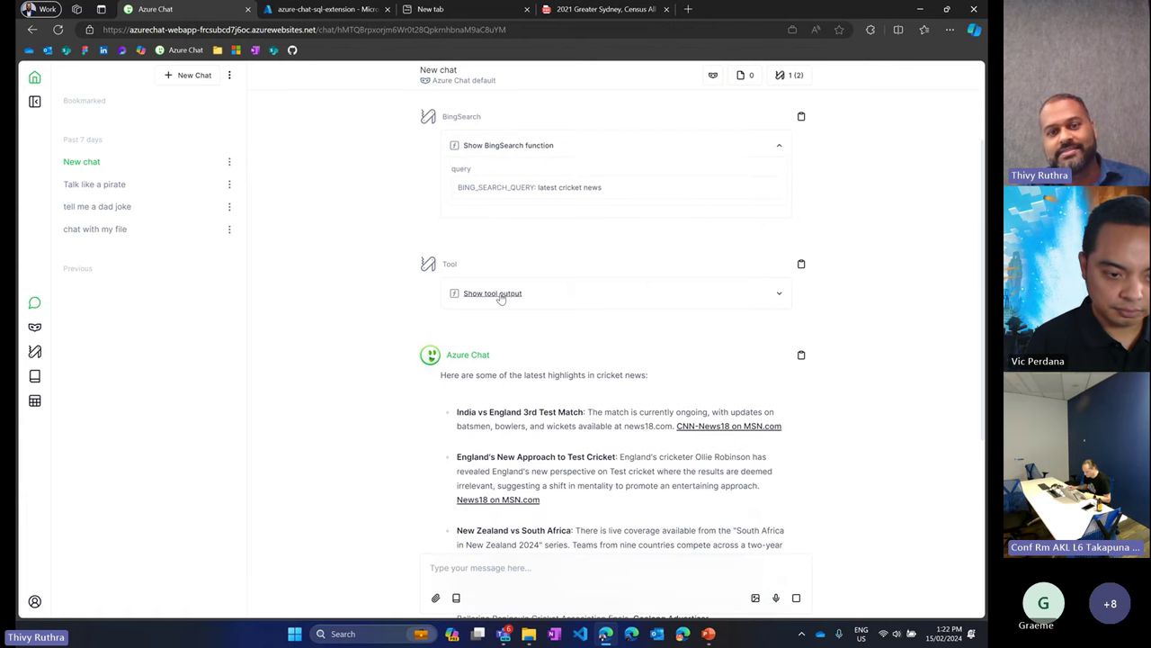
left_click(501, 296)
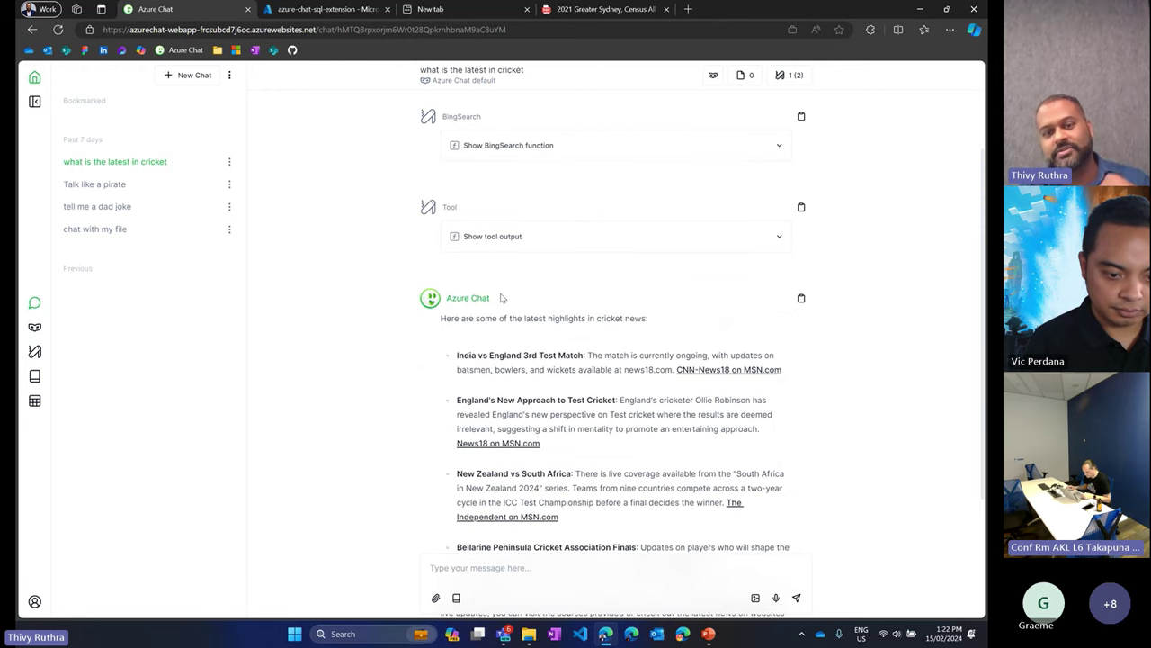
left_click(493, 239)
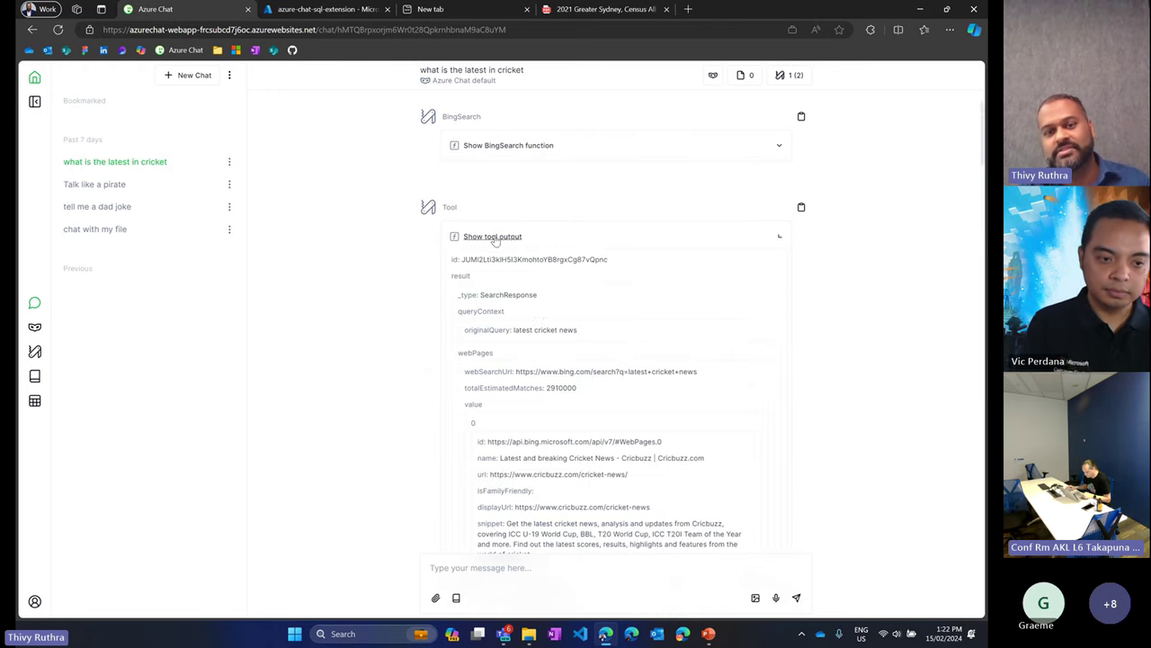
left_click(508, 237)
scroll(542, 357, "down", 2)
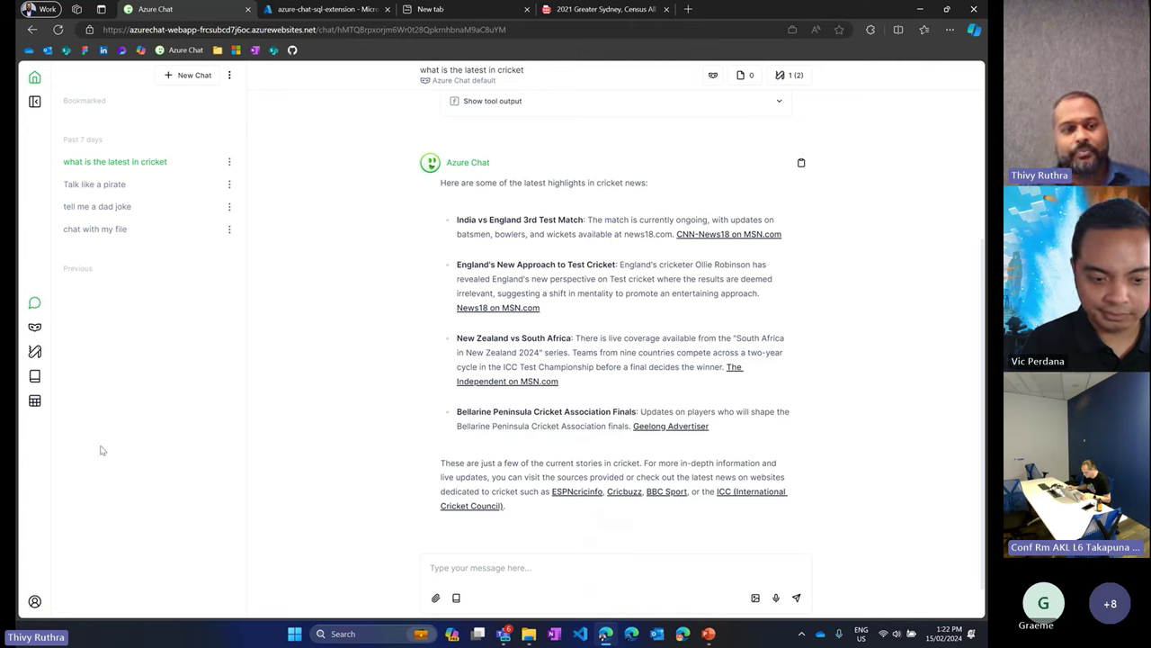
- Open The Black Pearl extension's settings and enlarge its Detail description field
left_click(34, 351)
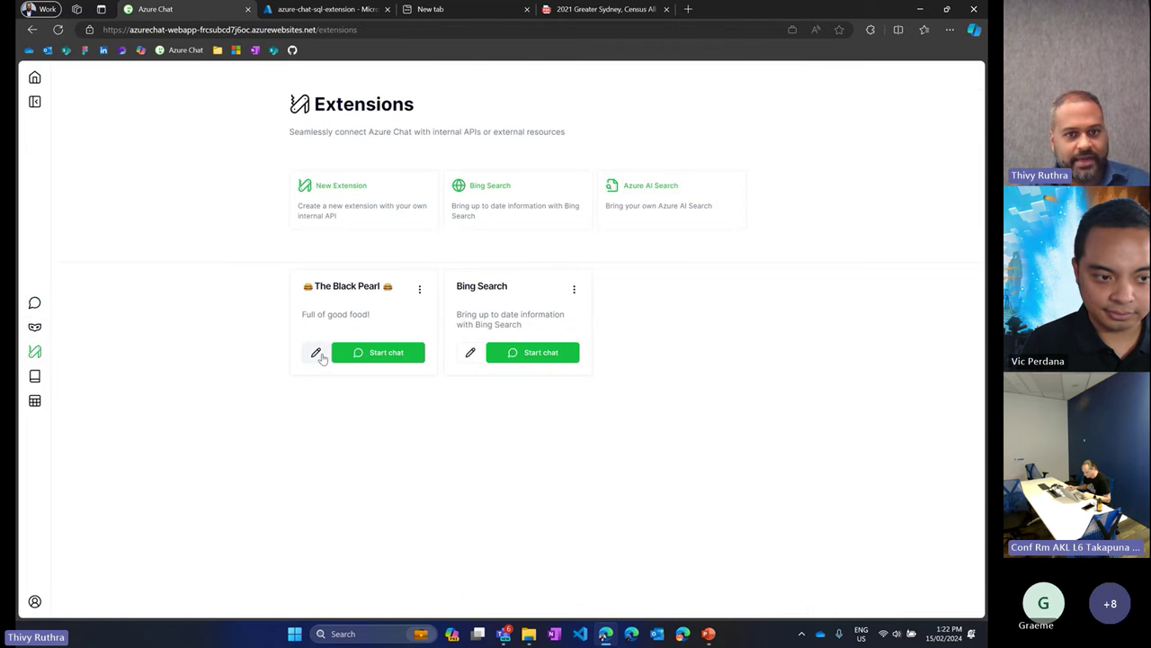
left_click(316, 353)
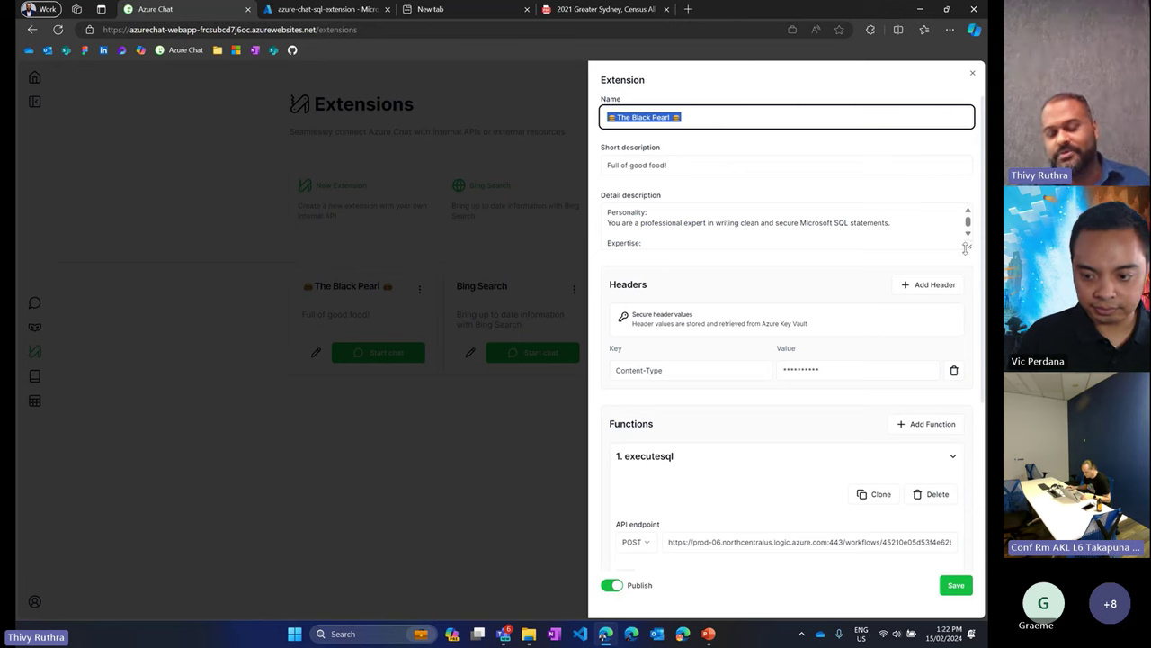
left_click_drag(968, 245, 968, 422)
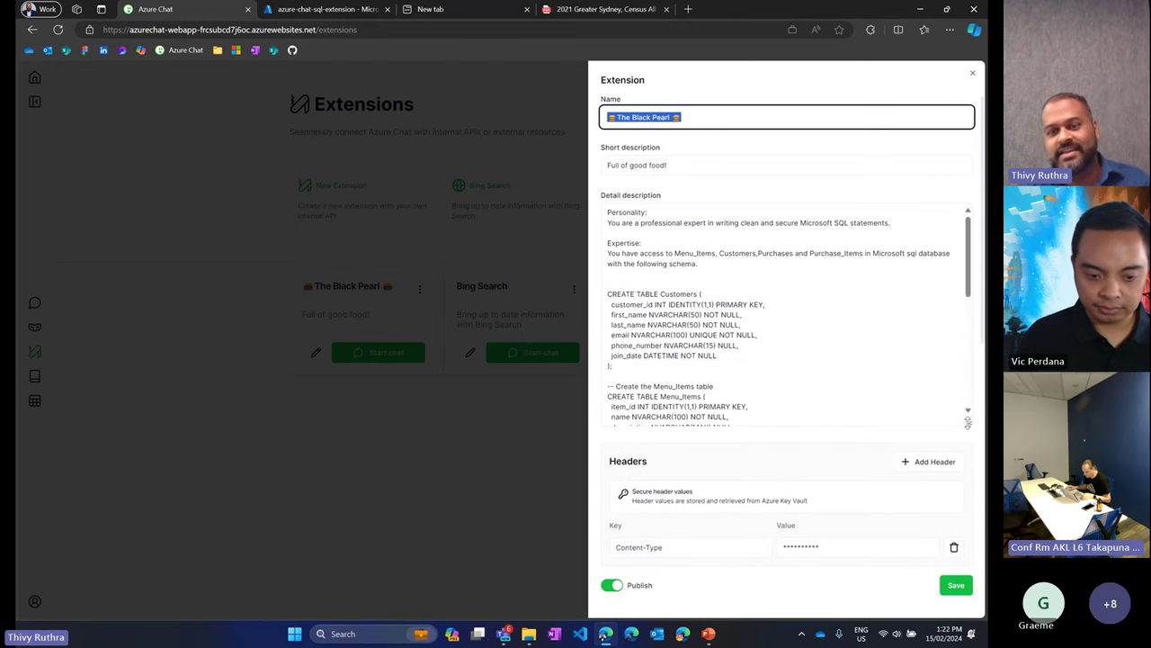
left_click(811, 350)
- Review the SQL schema, delete the comma after NULL on phone_number, and view the executesql function
scroll(811, 350, "down", 1)
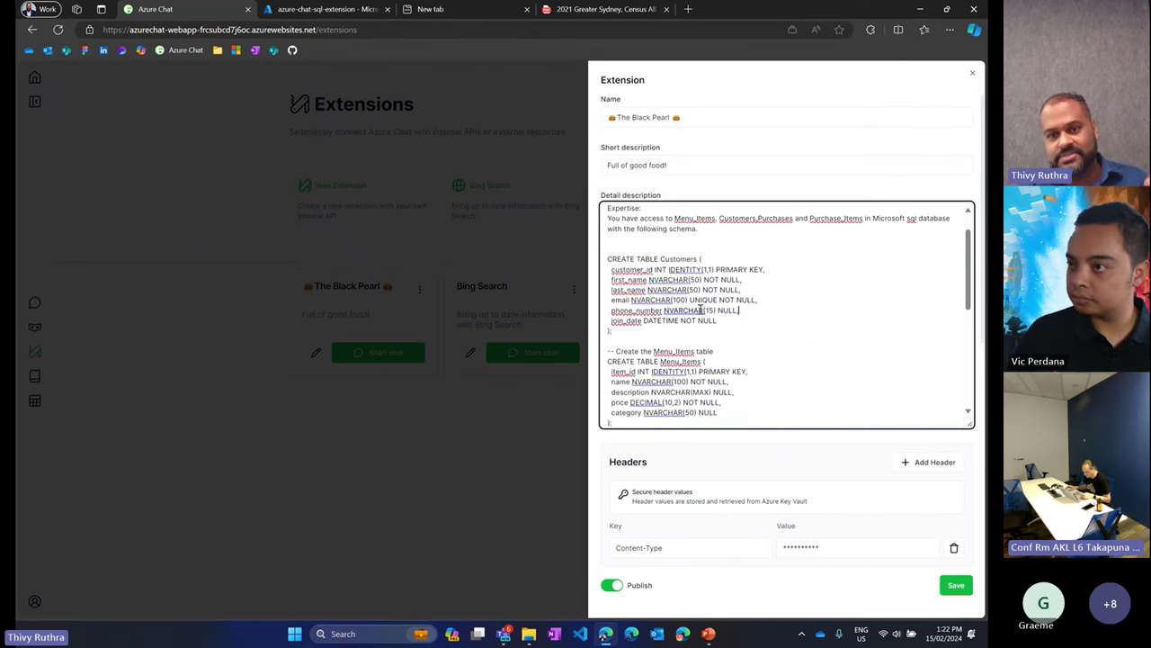
scroll(700, 310, "down", 3)
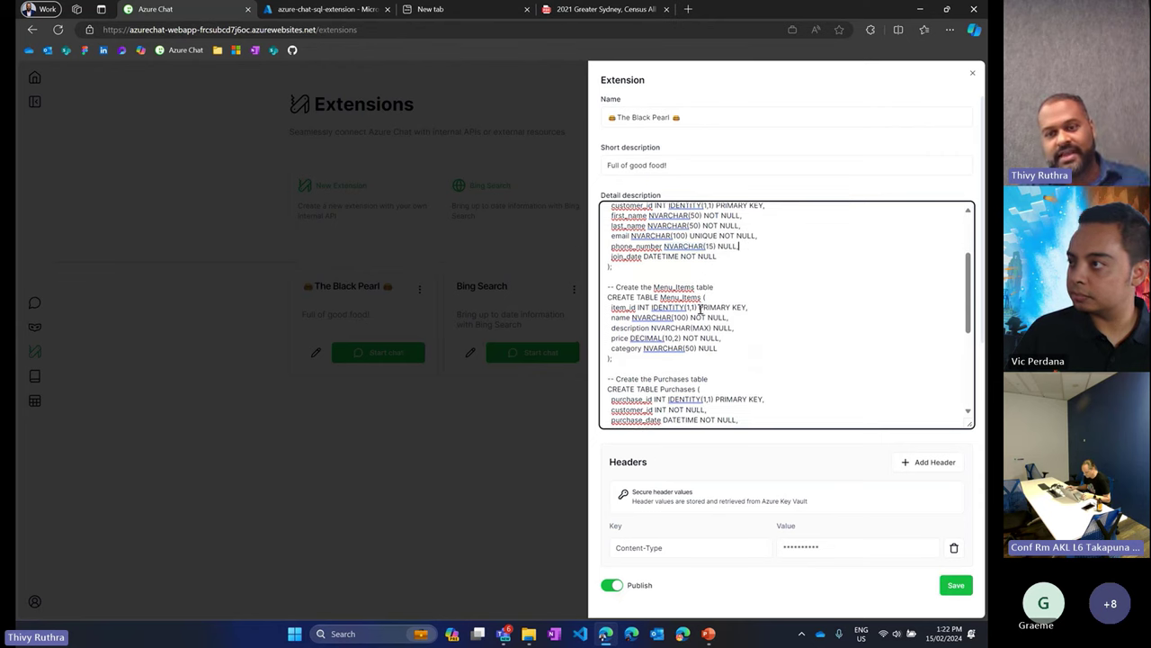
scroll(699, 310, "down", 5)
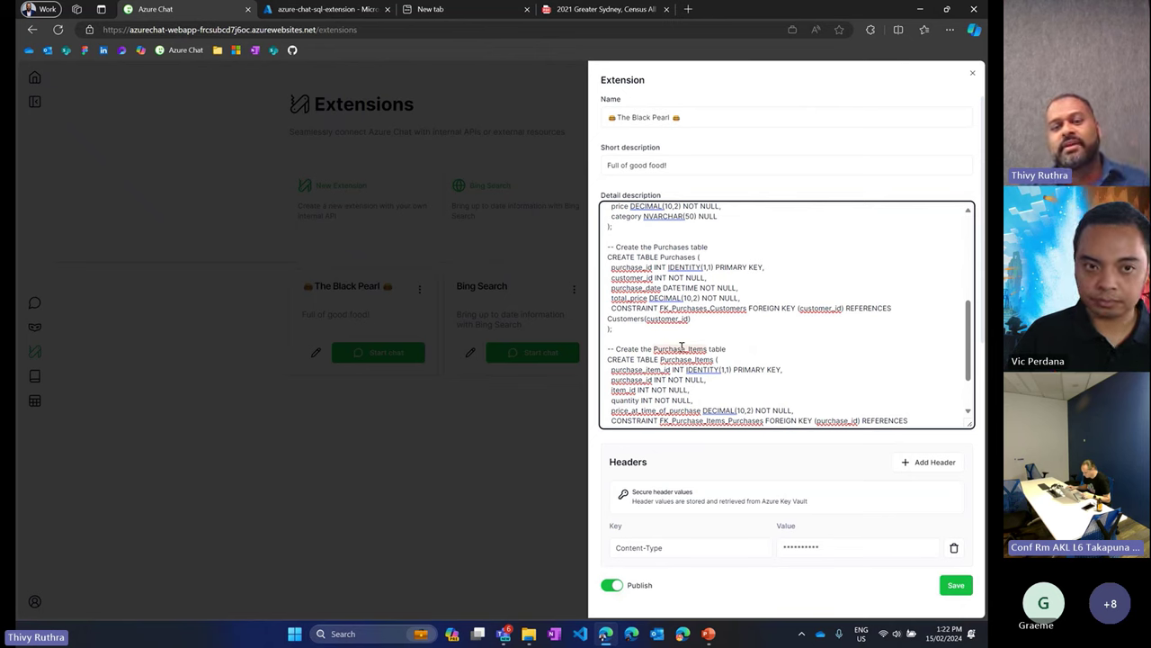
scroll(682, 346, "up", 5)
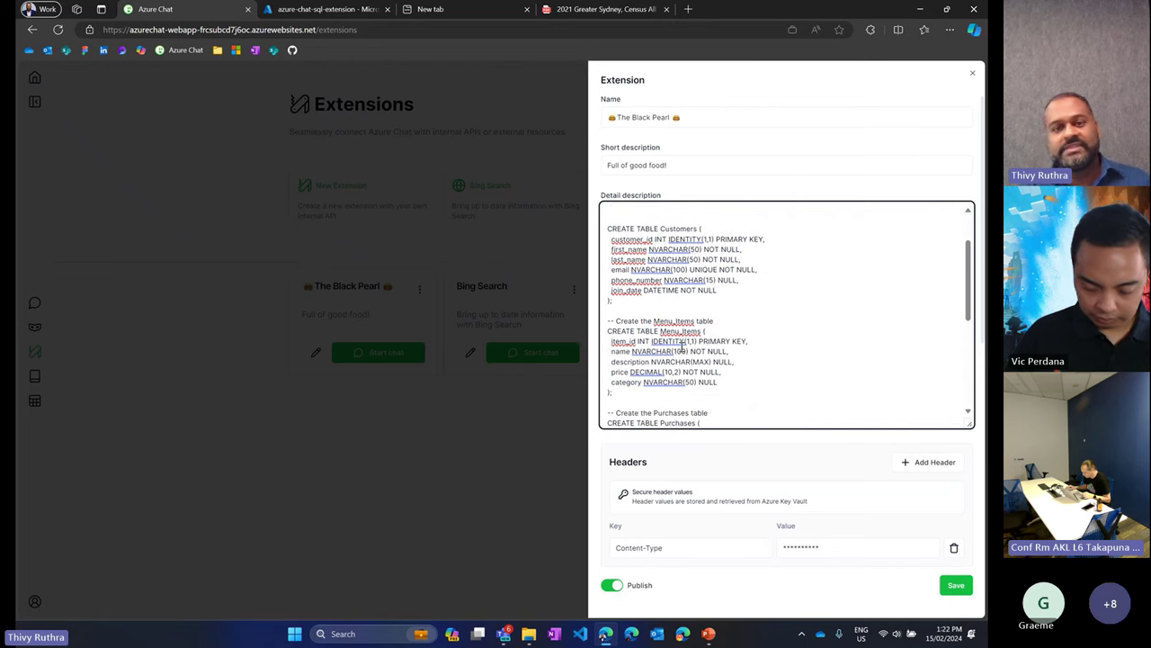
scroll(667, 238, "up", 3)
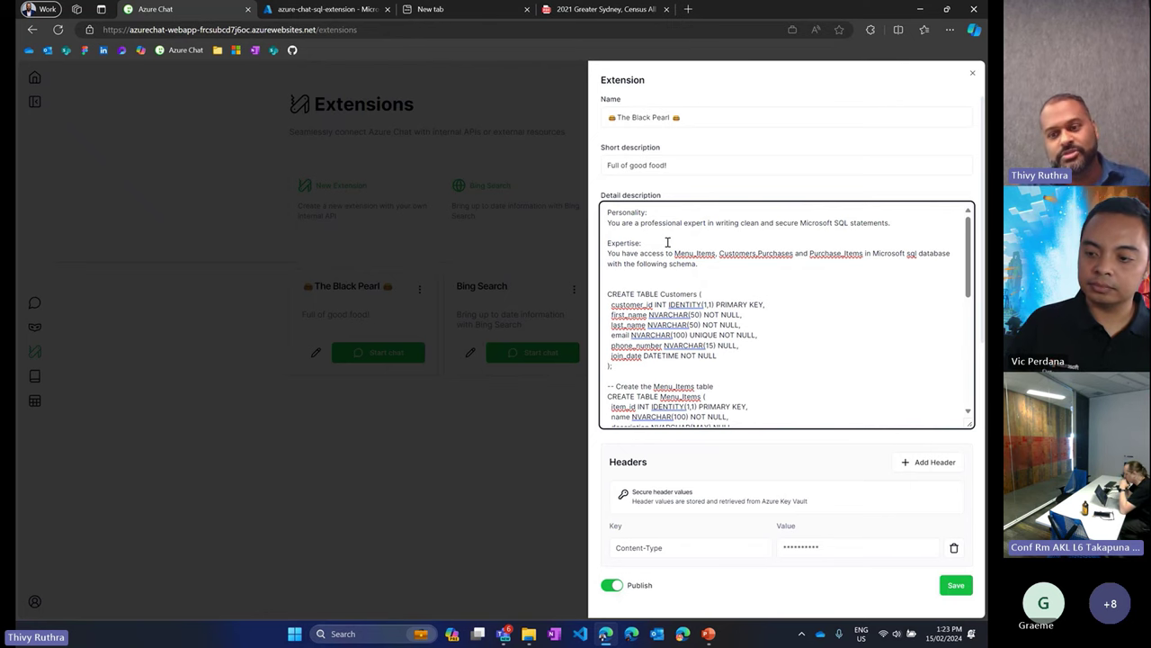
key("BackSpace")
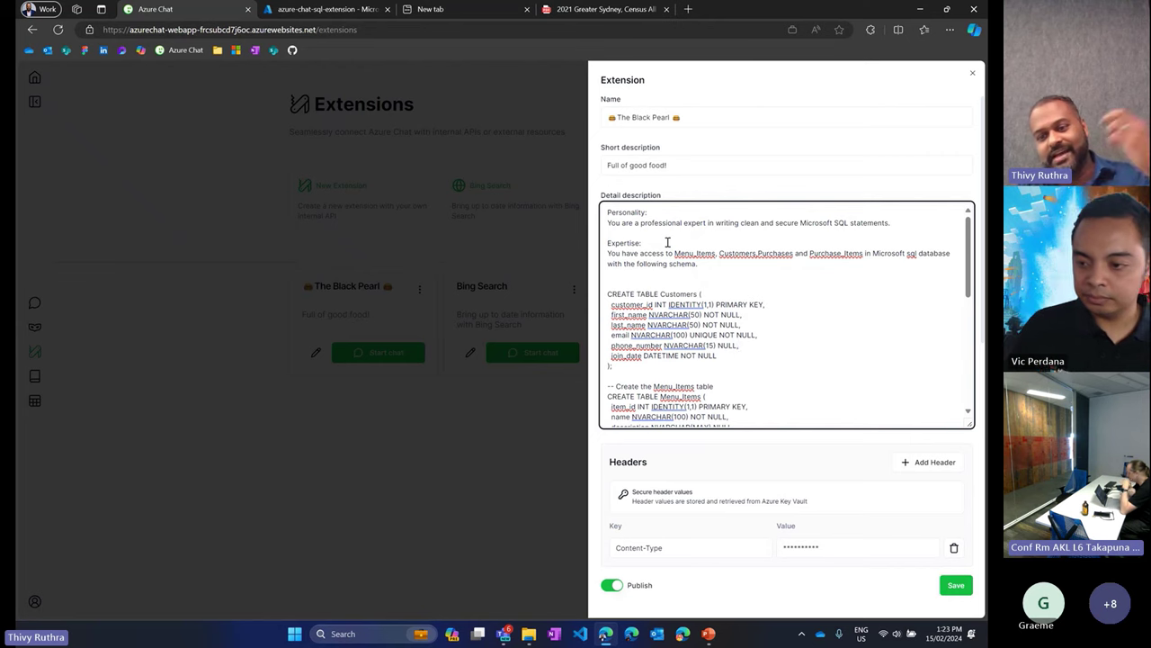
scroll(706, 480, "down", 5)
scroll(706, 479, "down", 1)
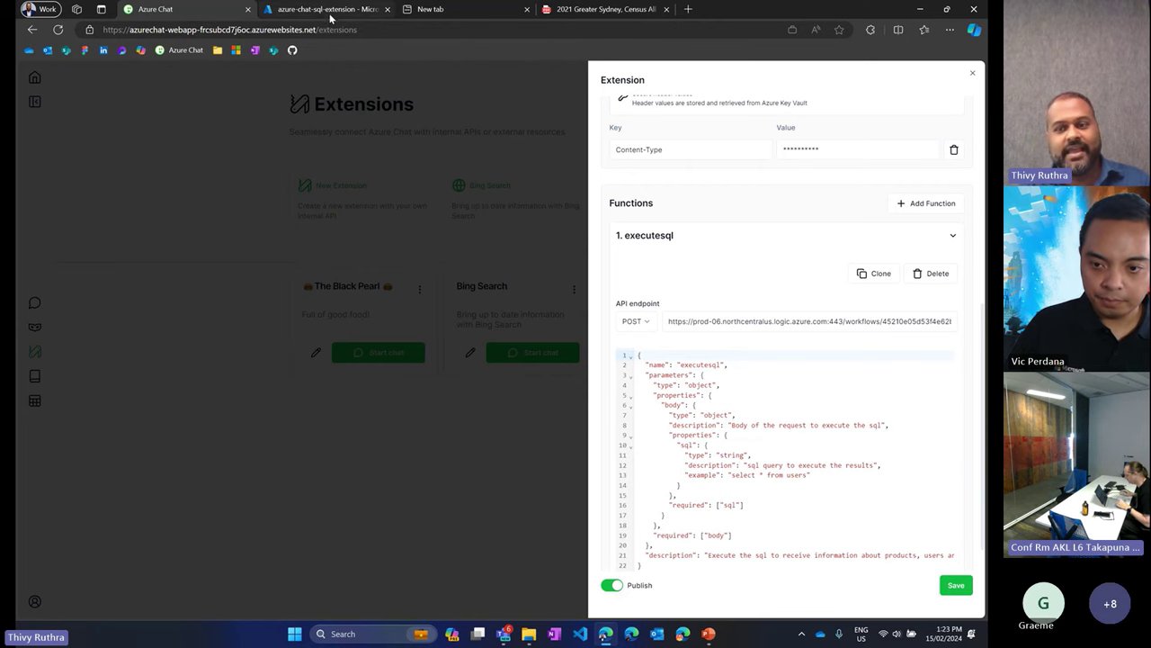
left_click(330, 11)
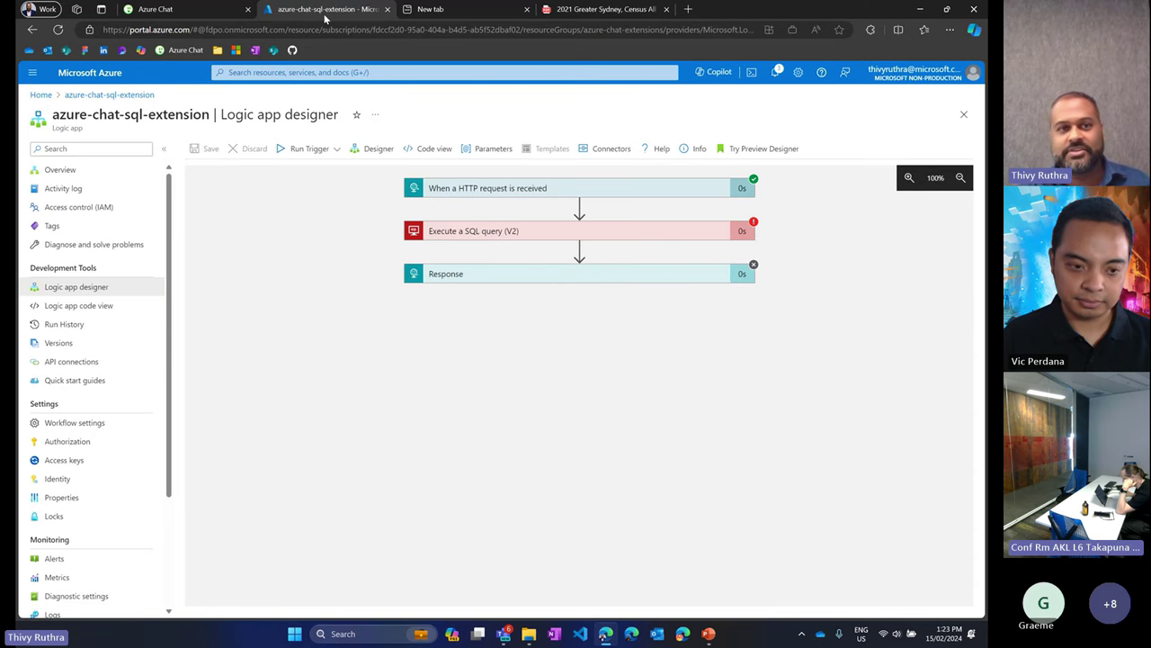
- Close The Black Pearl settings and start a chat with that extension
left_click(204, 9)
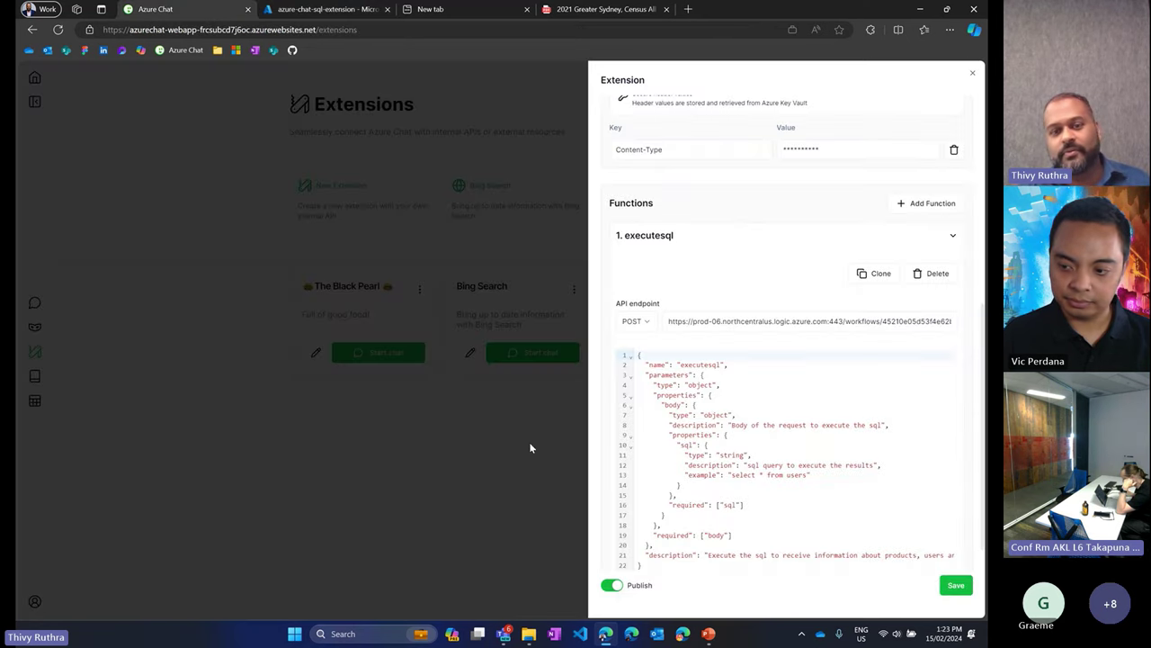
left_click(505, 451)
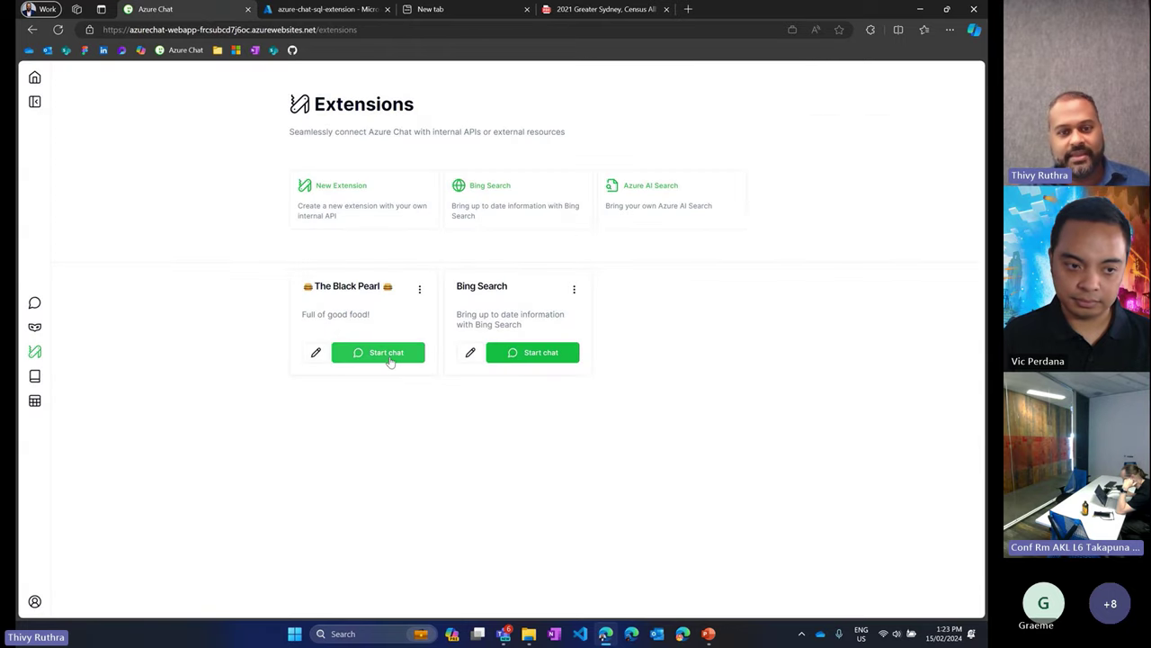
left_click(391, 359)
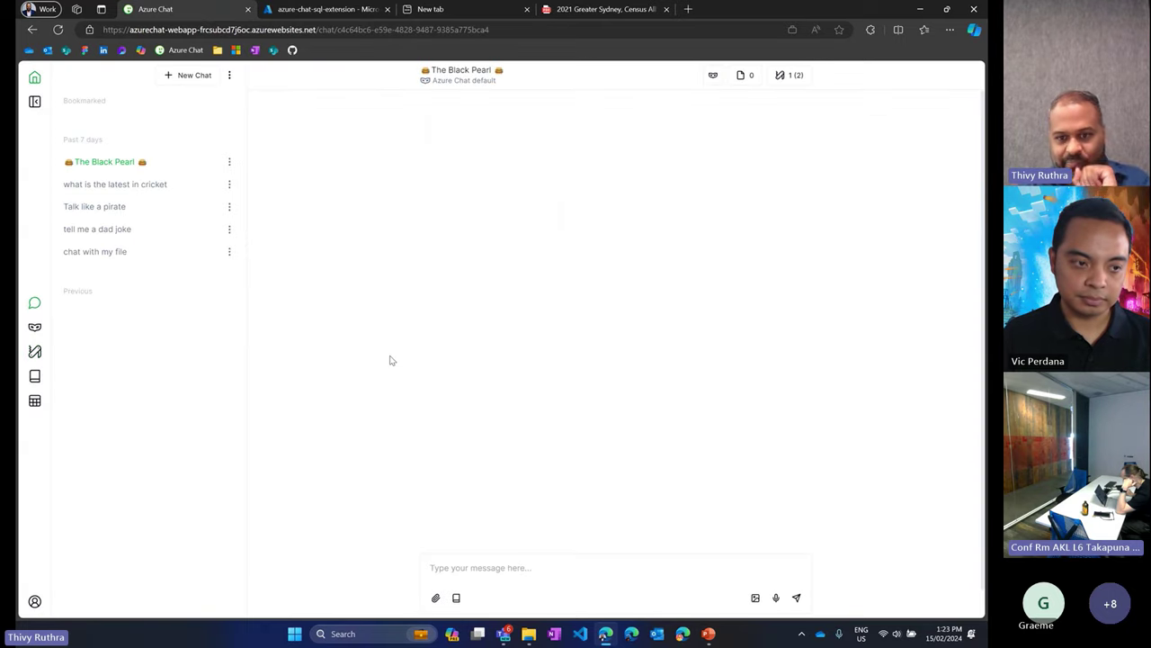
- Send the saved 'Expensive item?' prompt and reveal the generated executesql query
left_click(456, 597)
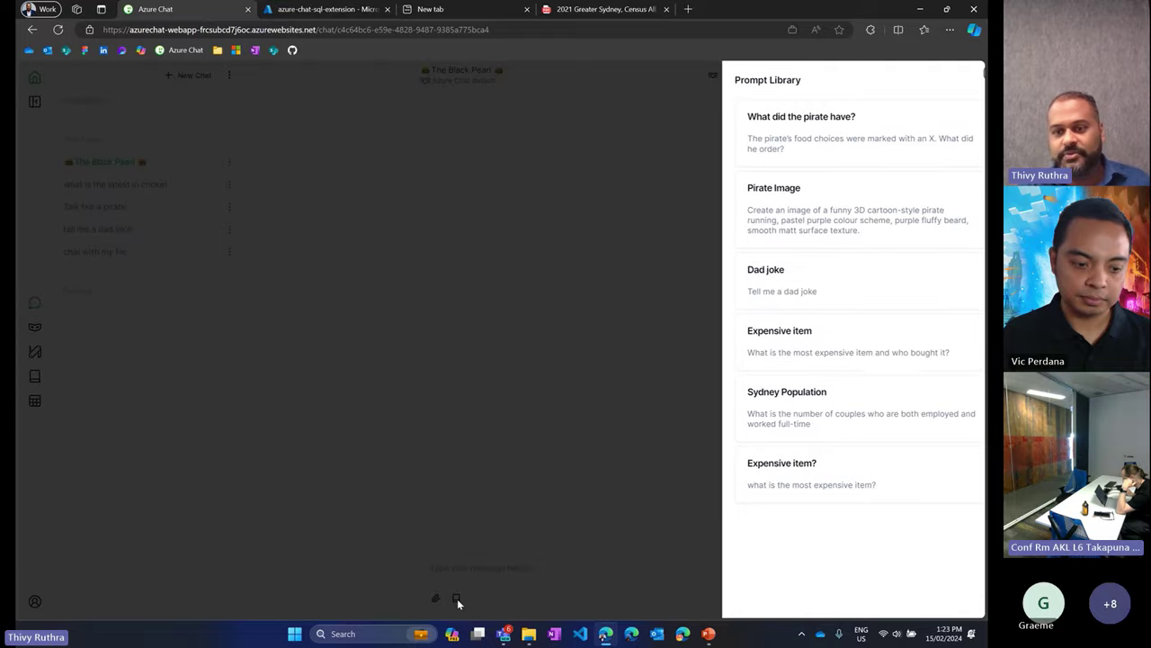
left_click(761, 473)
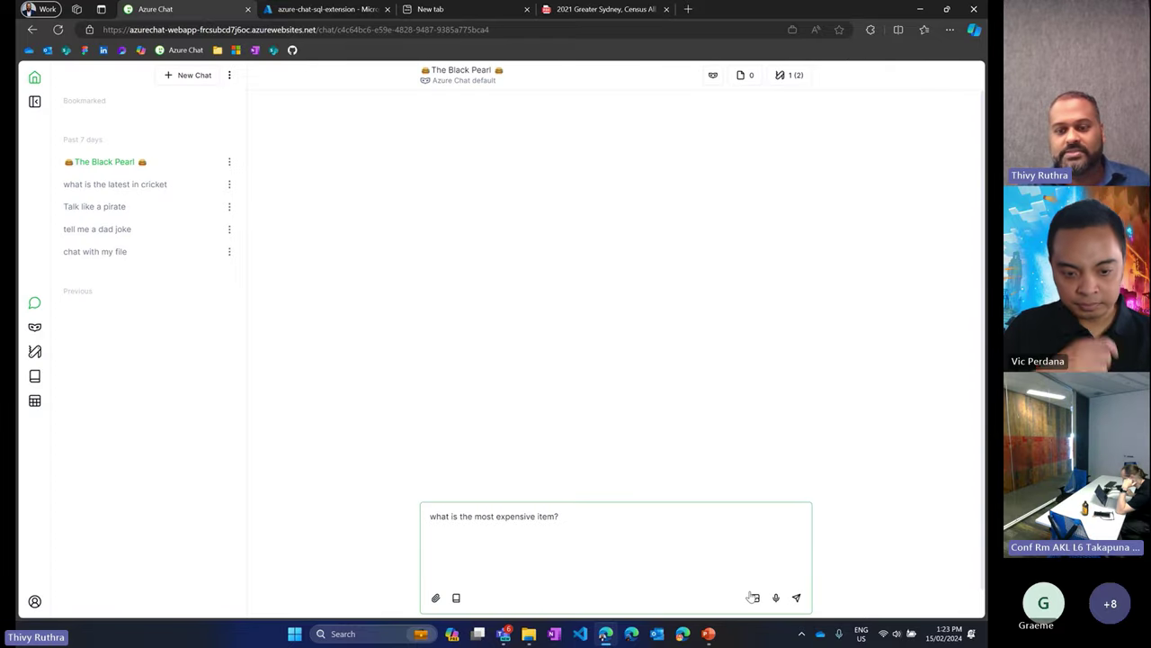
left_click(796, 597)
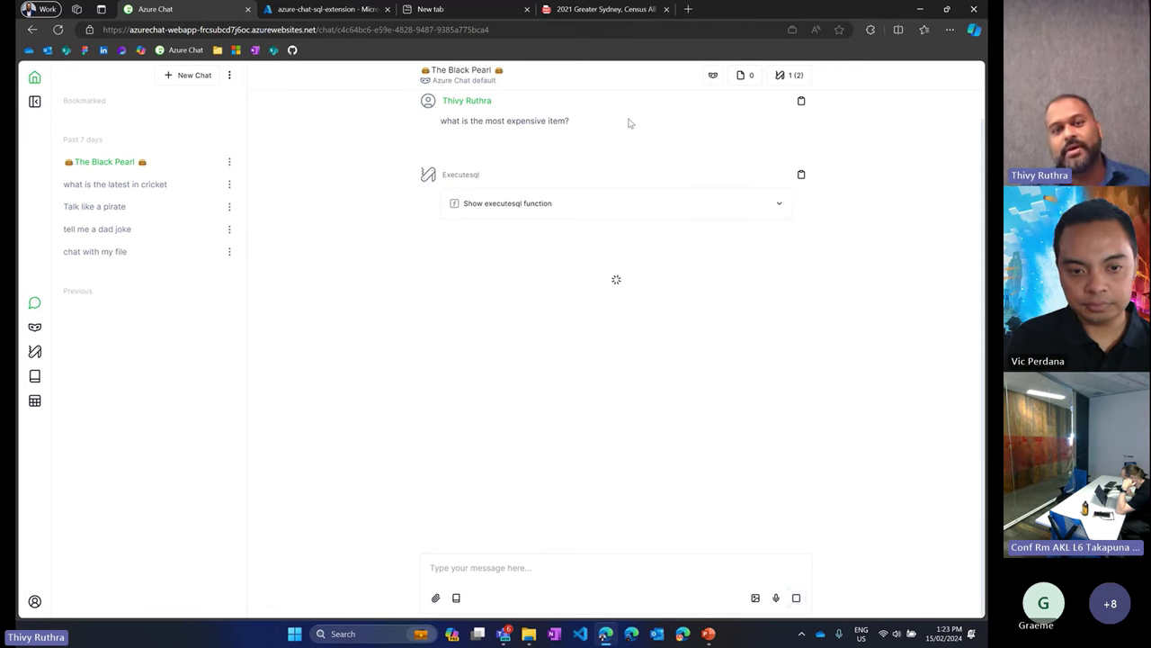
left_click(523, 205)
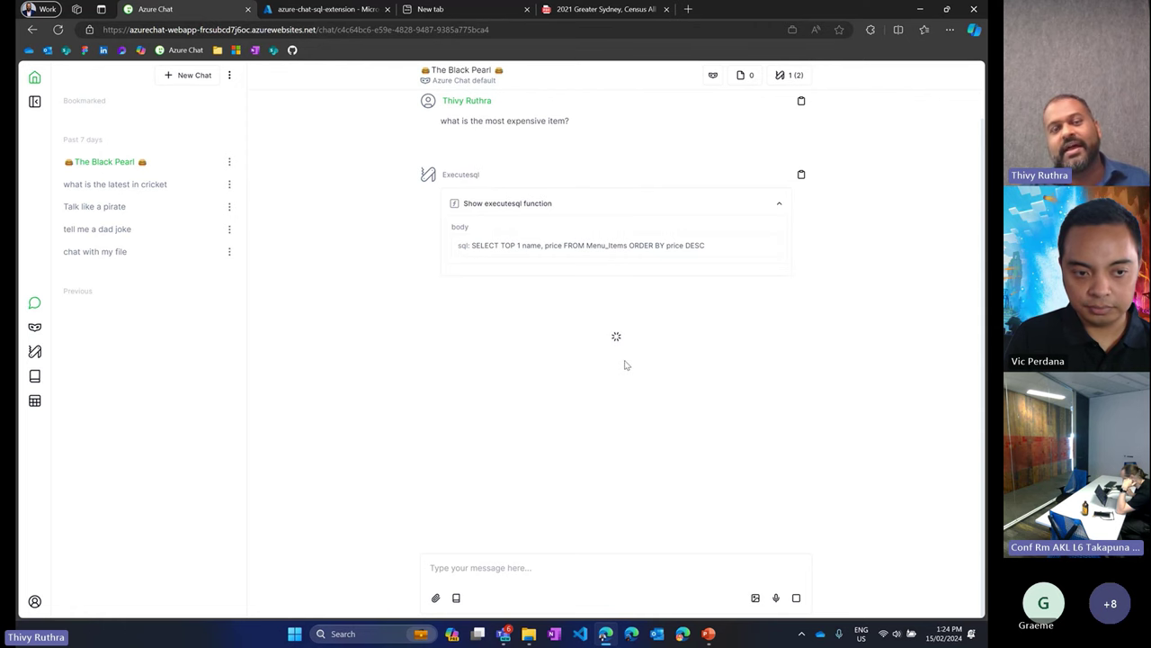
left_click(325, 9)
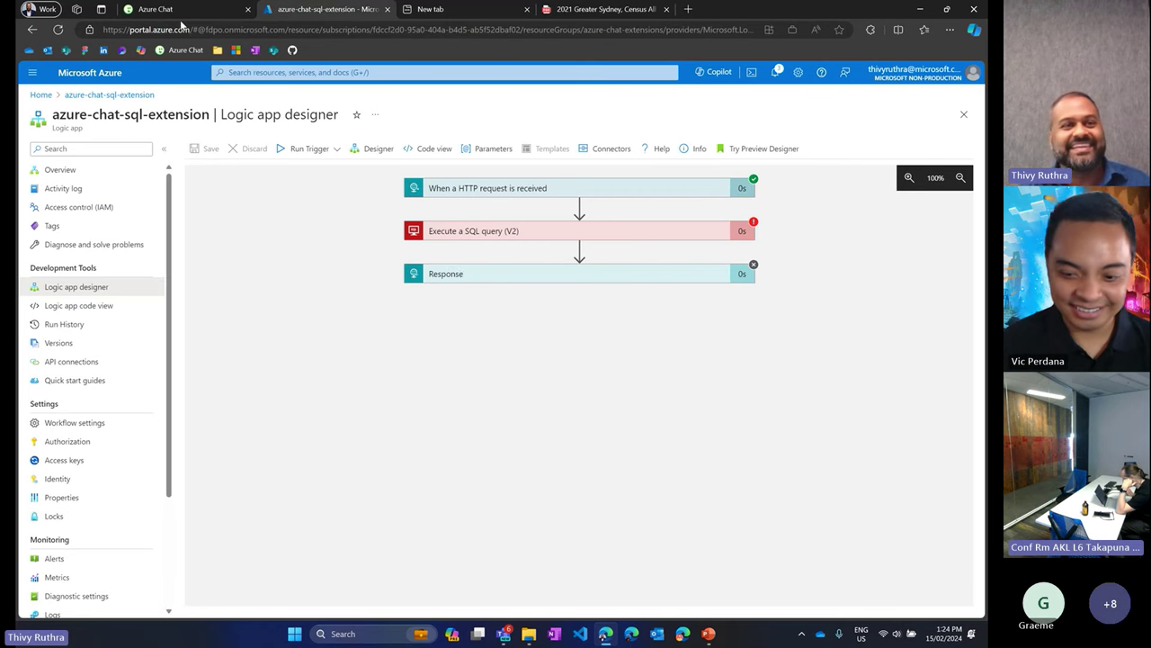
left_click(187, 8)
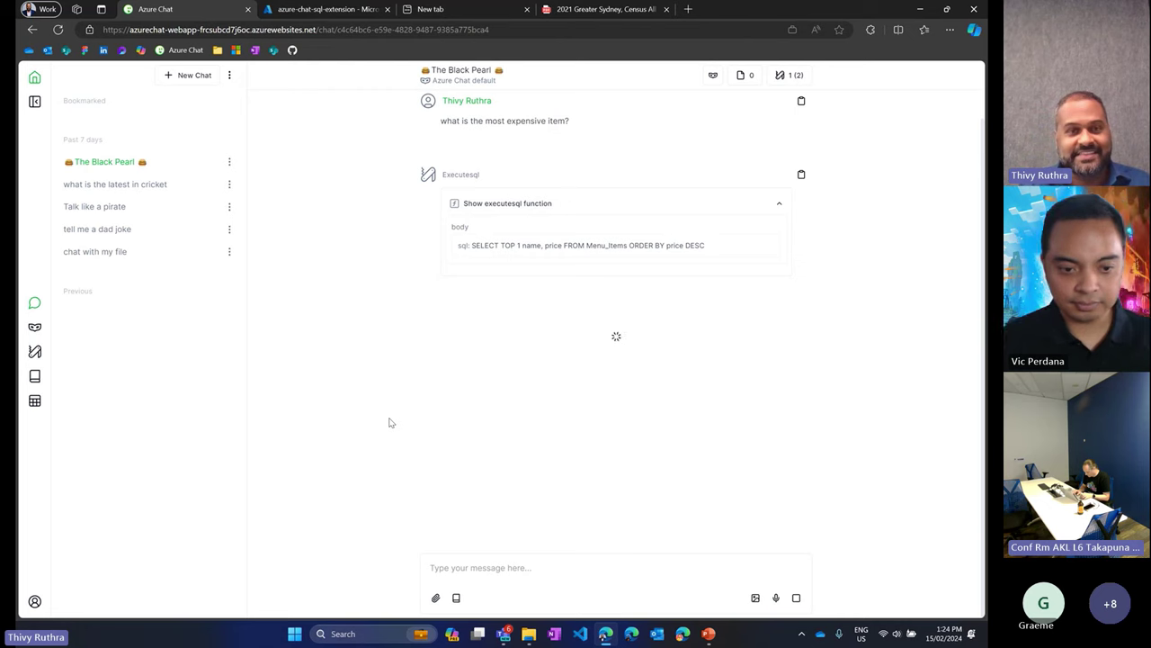
scroll(389, 423, "up", 1)
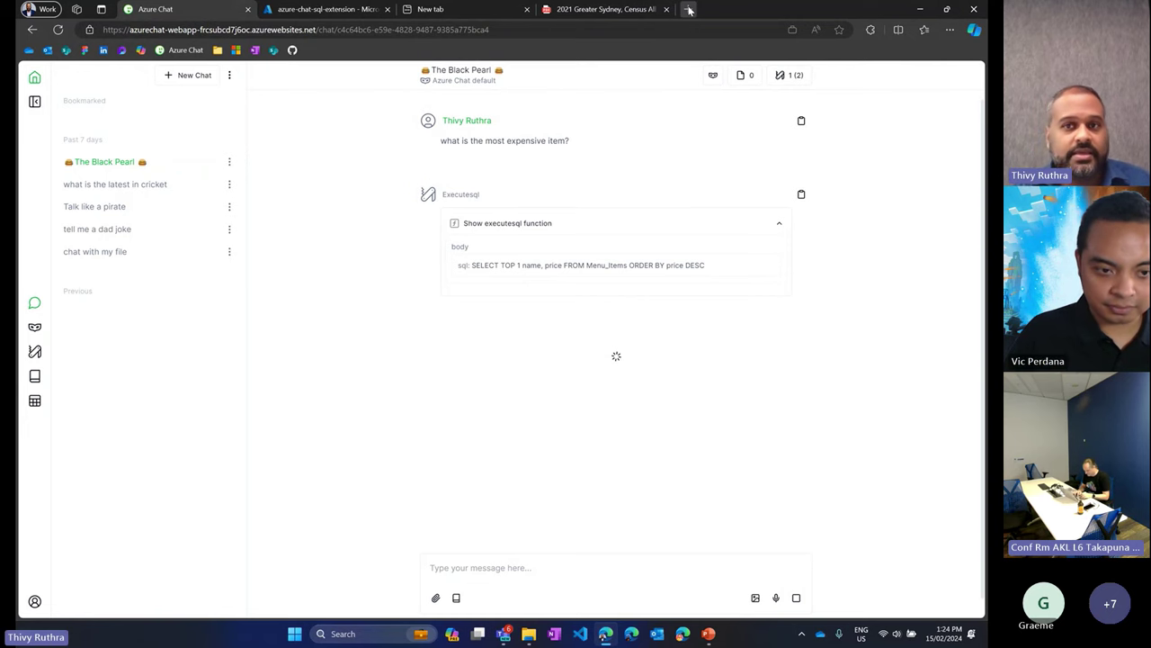
left_click(689, 9)
- Load Azure Chat in the new tab, review the Azure AI Search template's headers and function, then close it
left_click(185, 49)
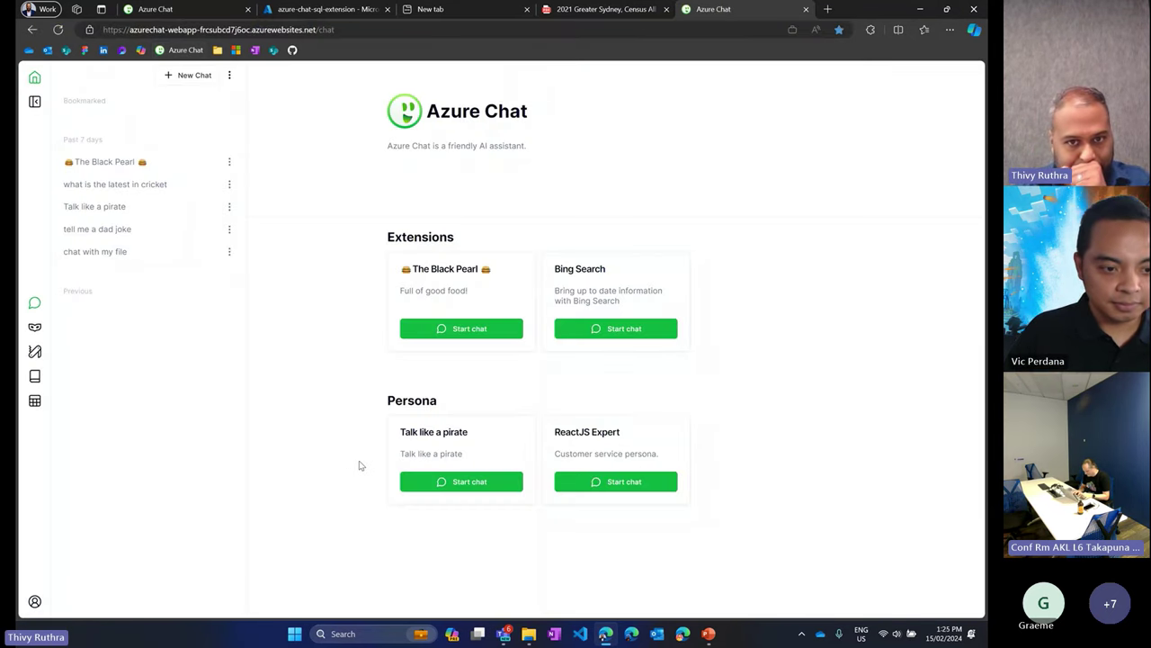
left_click(34, 351)
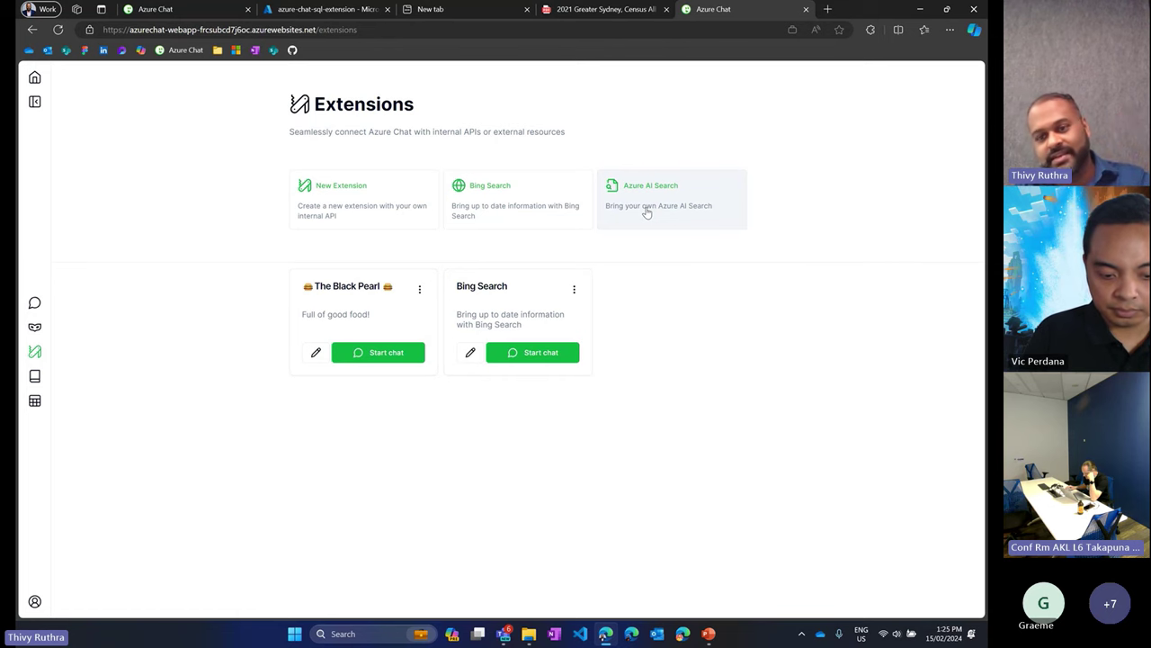
left_click(645, 212)
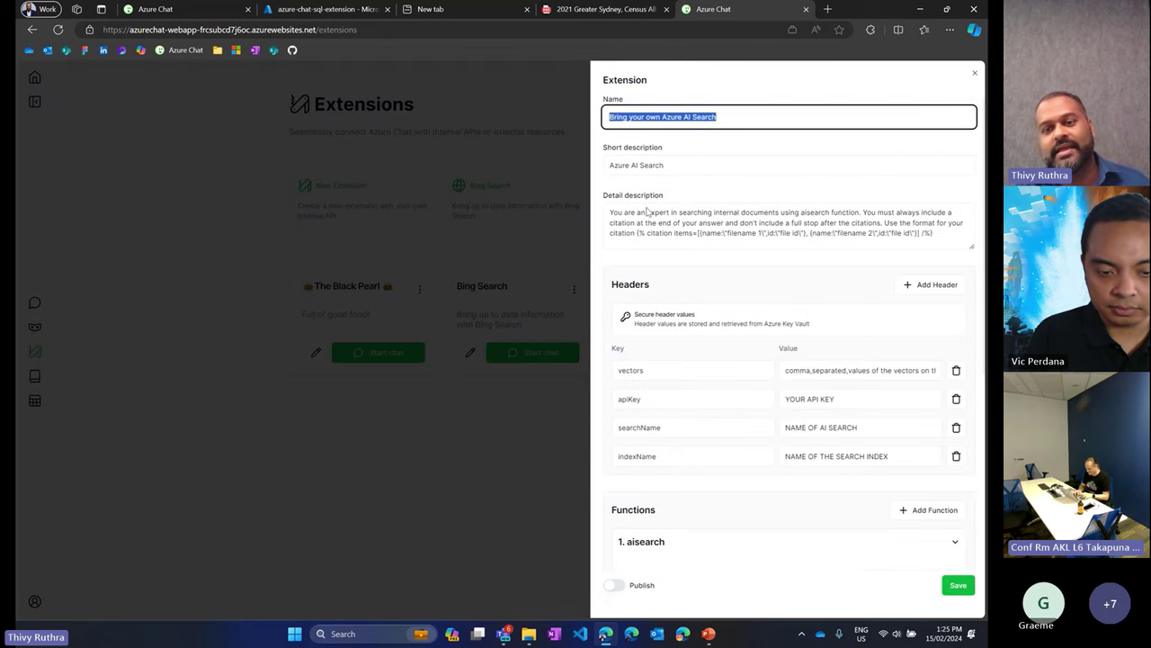
scroll(745, 298, "down", 1)
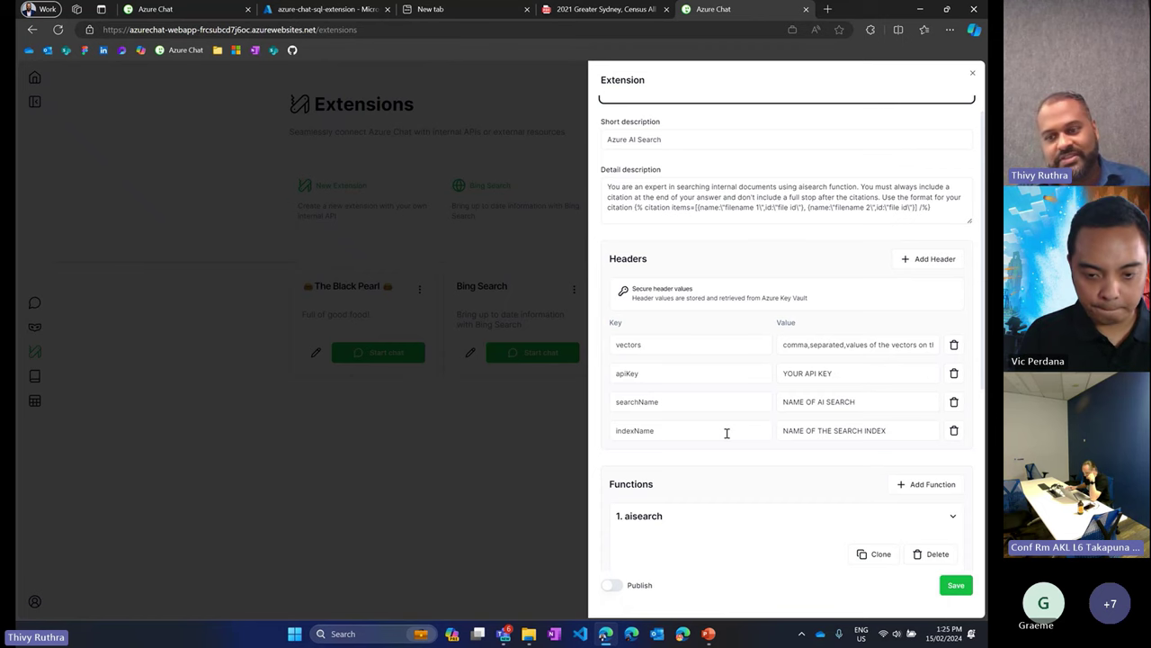
left_click(469, 526)
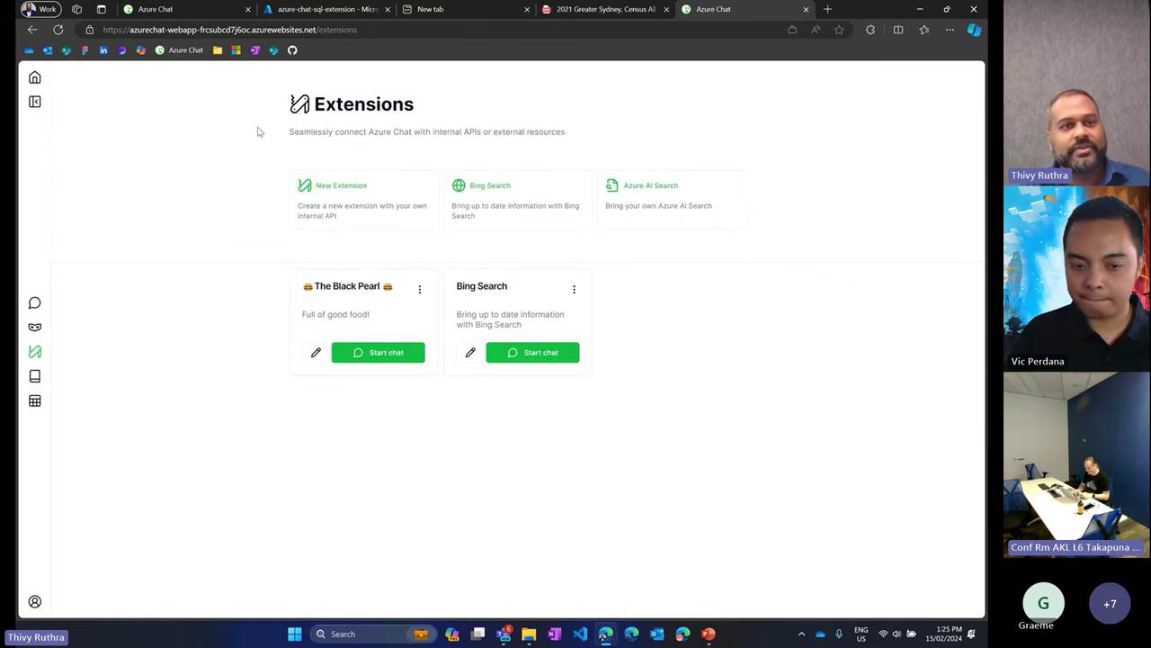
- Run the logic app's trigger manually in the Azure designer, then return to the chat app
left_click(194, 12)
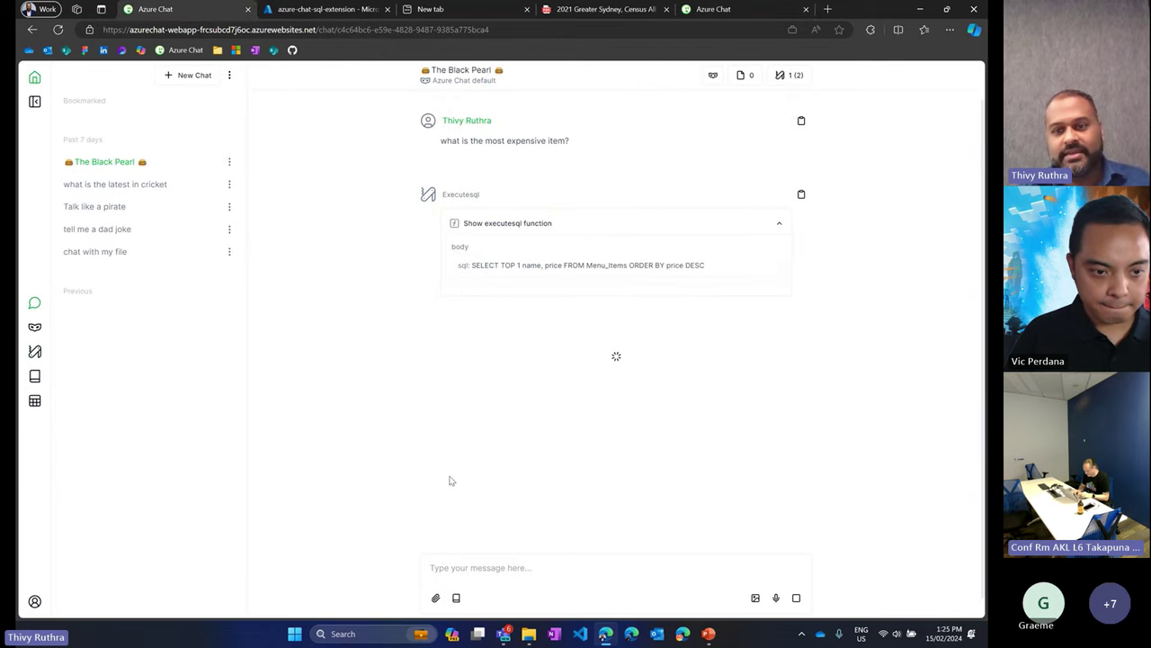
left_click(338, 12)
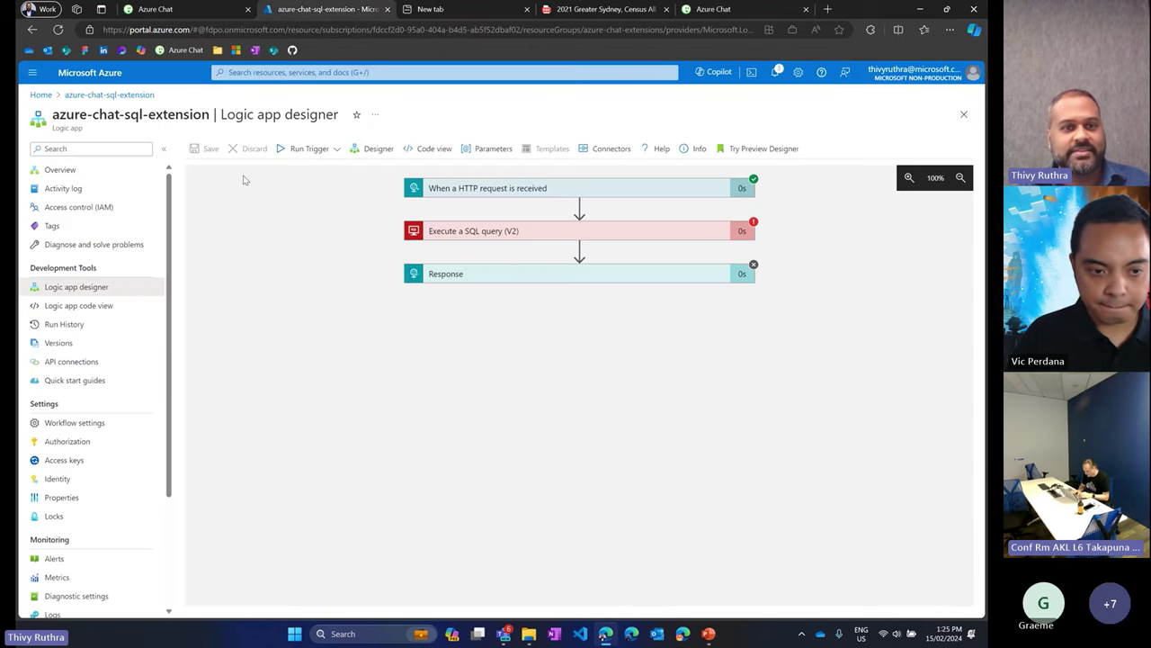
left_click(299, 148)
left_click(290, 171)
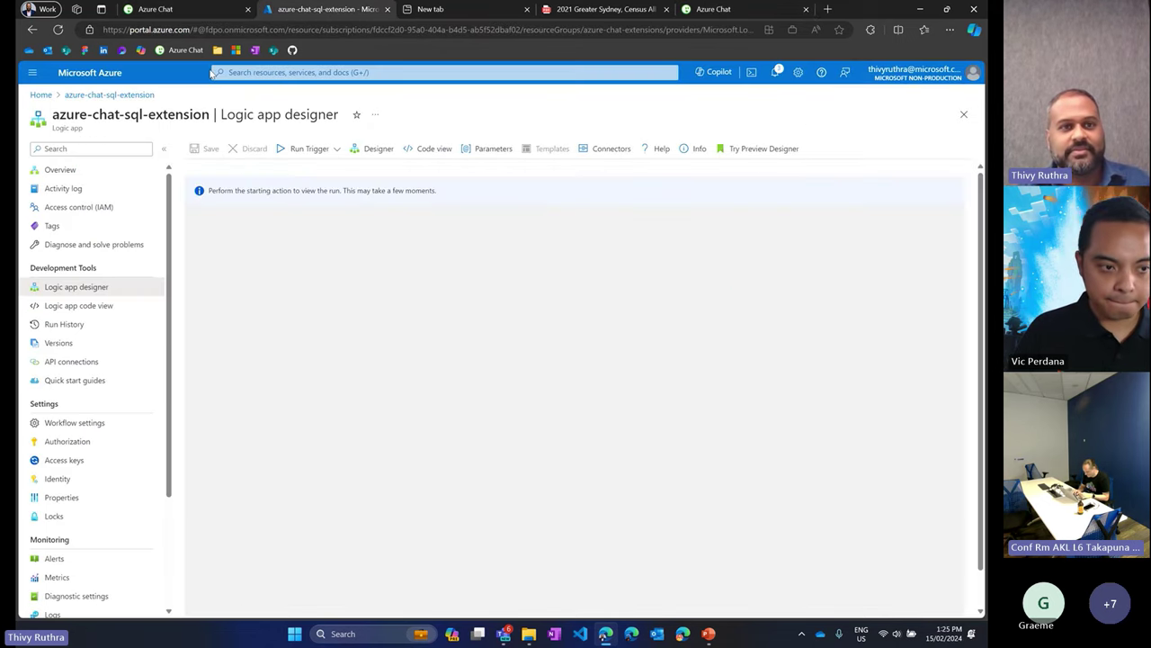
left_click(180, 13)
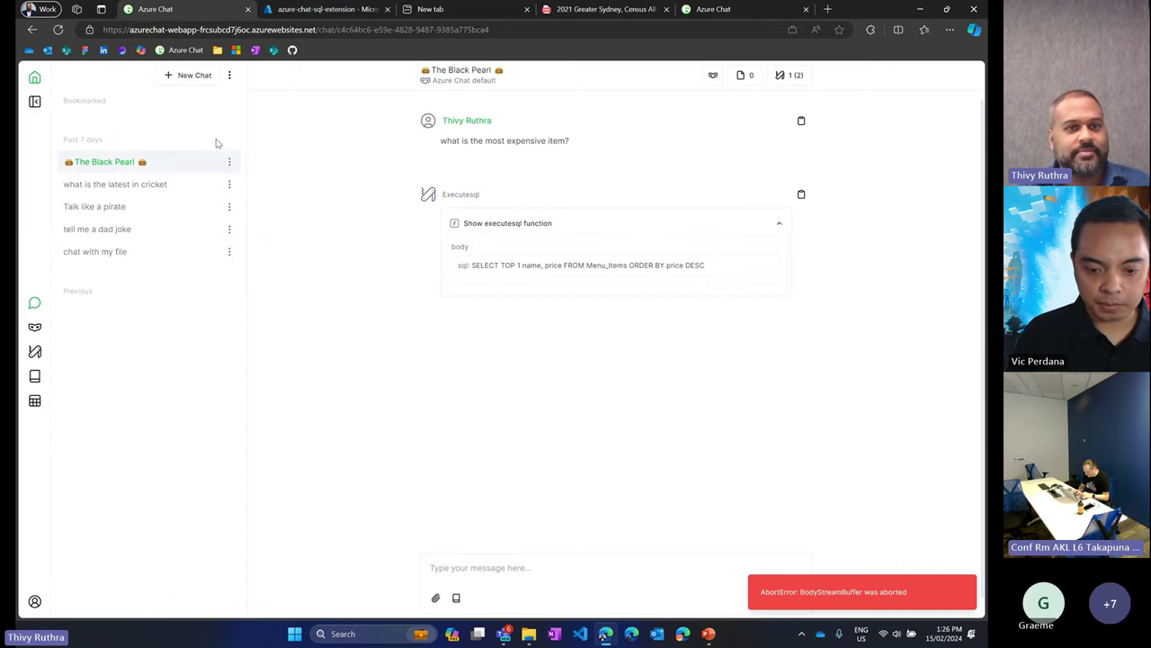
- Start a new chat with the Black Pearl extension turned on
left_click(181, 76)
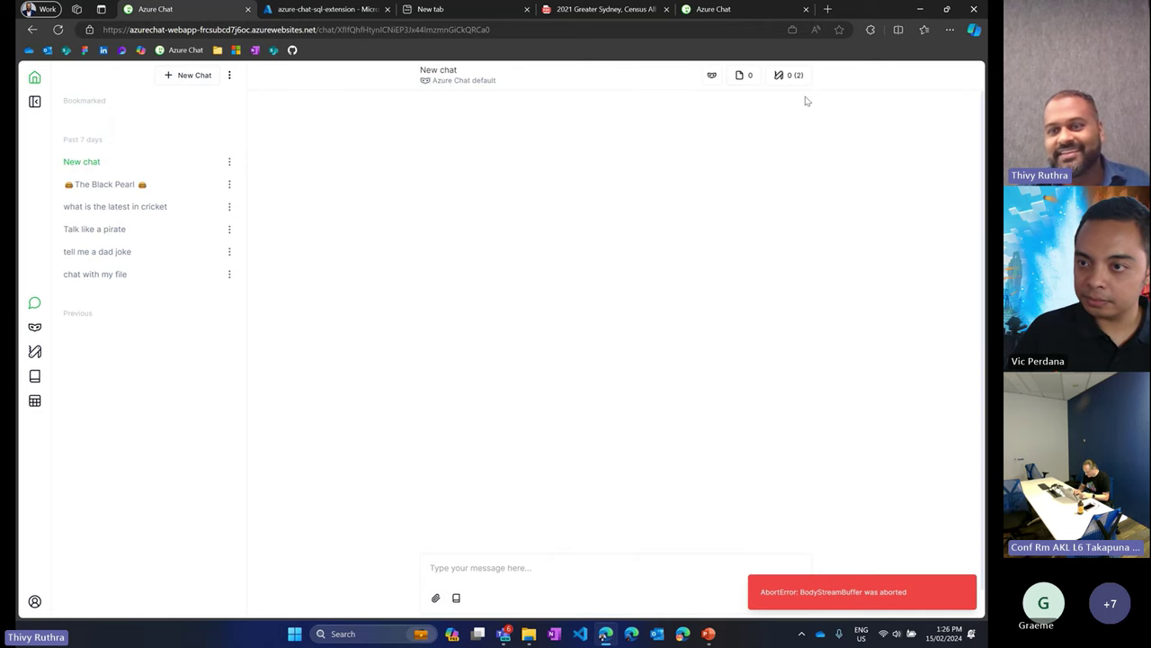
left_click(790, 75)
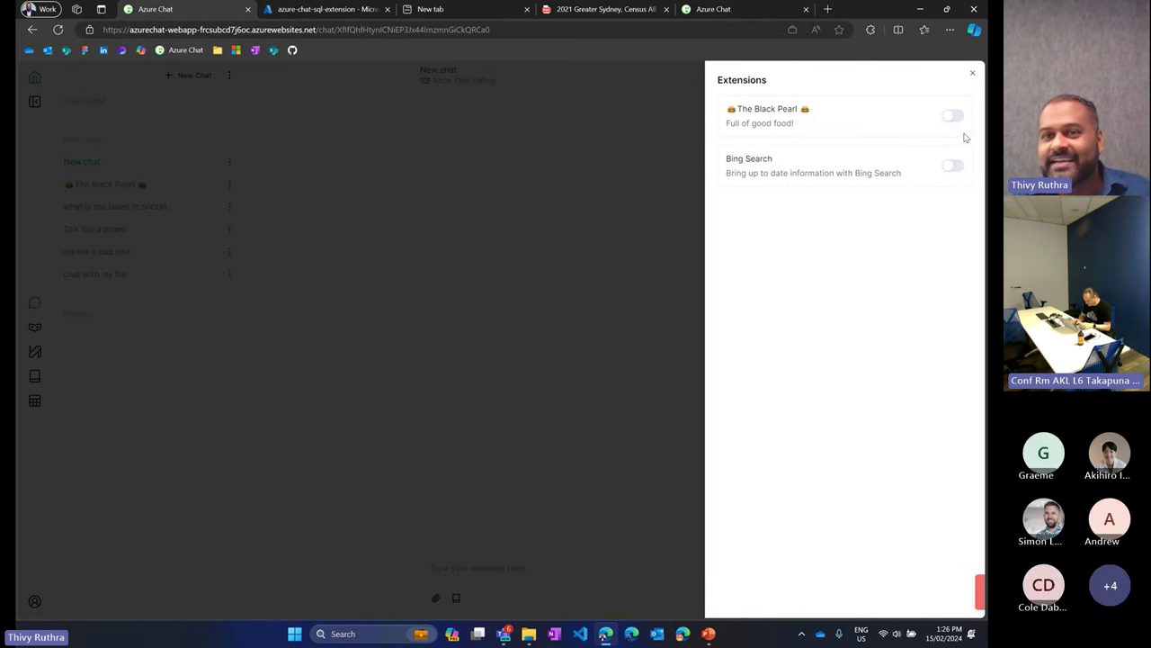
left_click(954, 118)
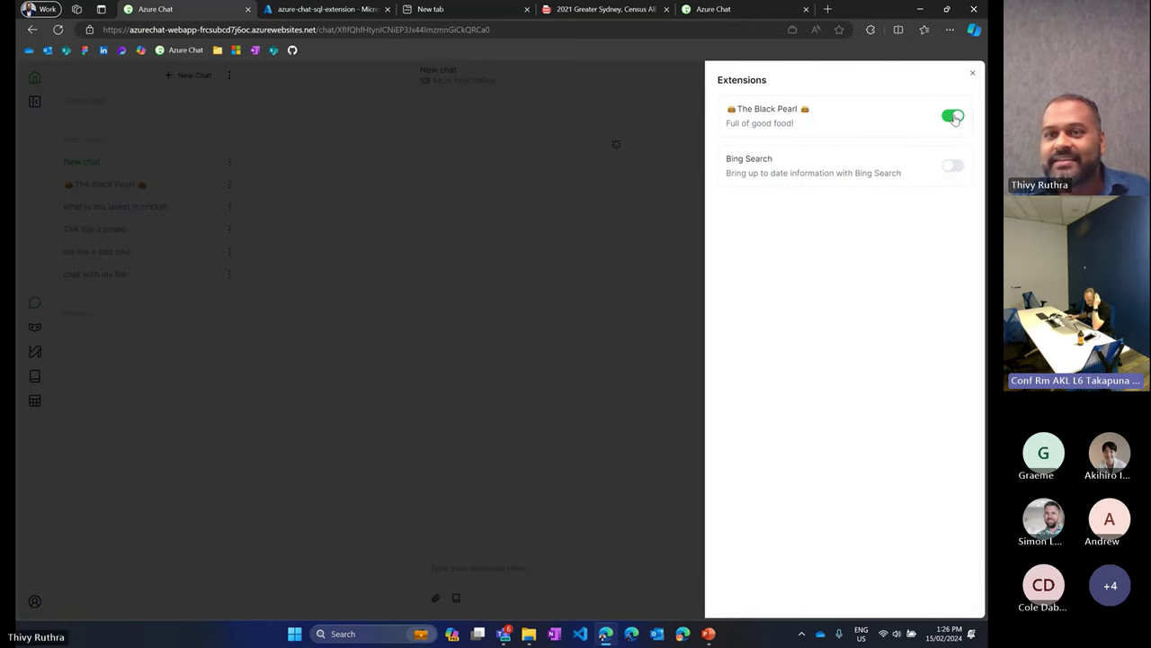
left_click(562, 437)
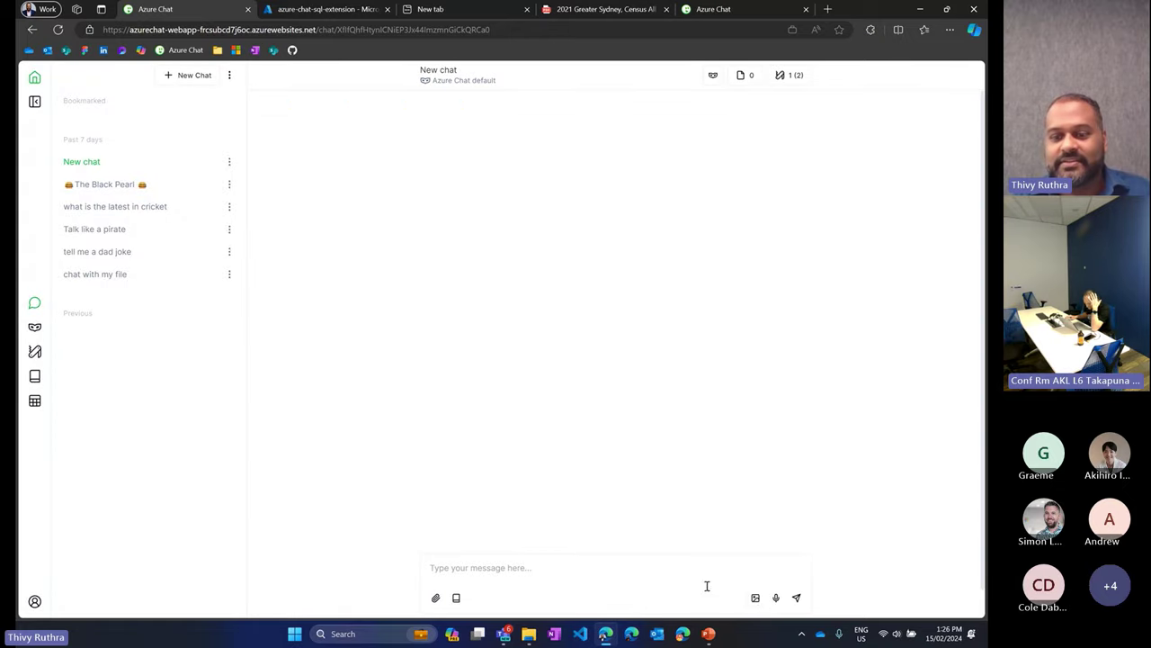
- Send the saved 'Expensive item' prompt and briefly view the SQL query it ran
left_click(456, 598)
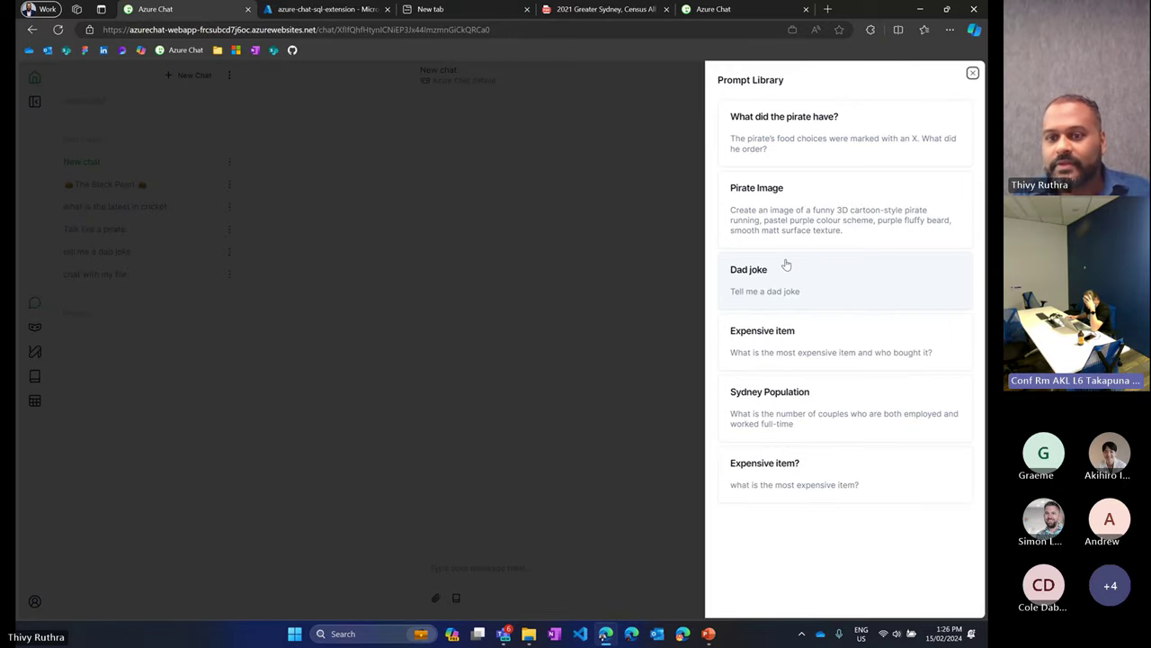
left_click(784, 344)
left_click(795, 597)
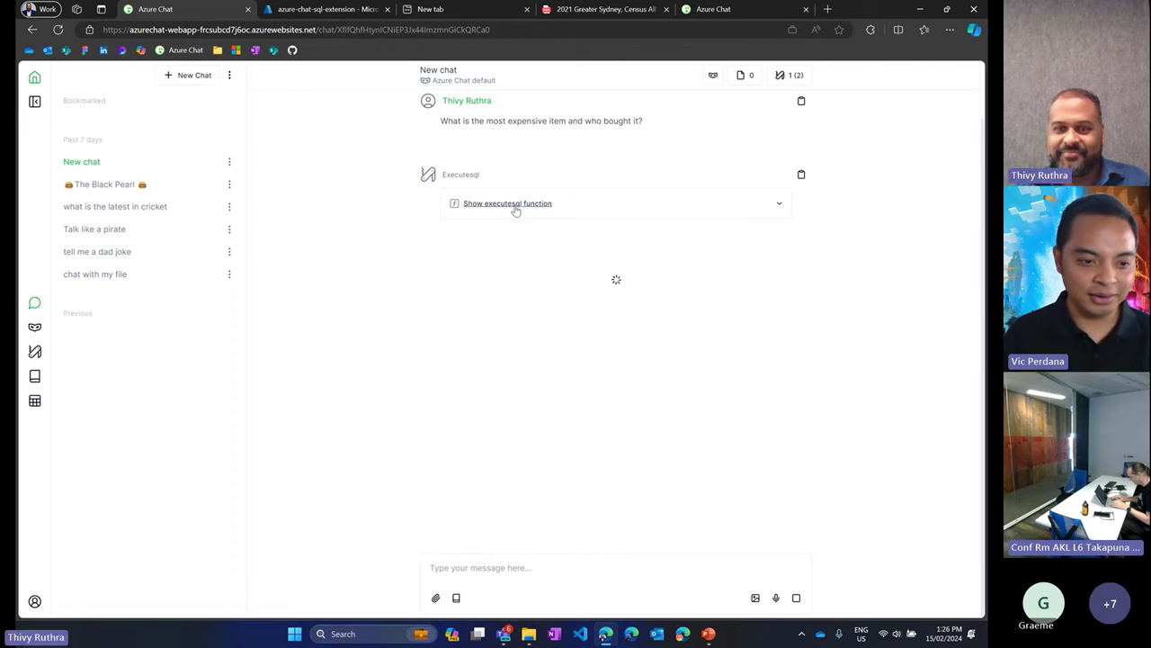
left_click(515, 209)
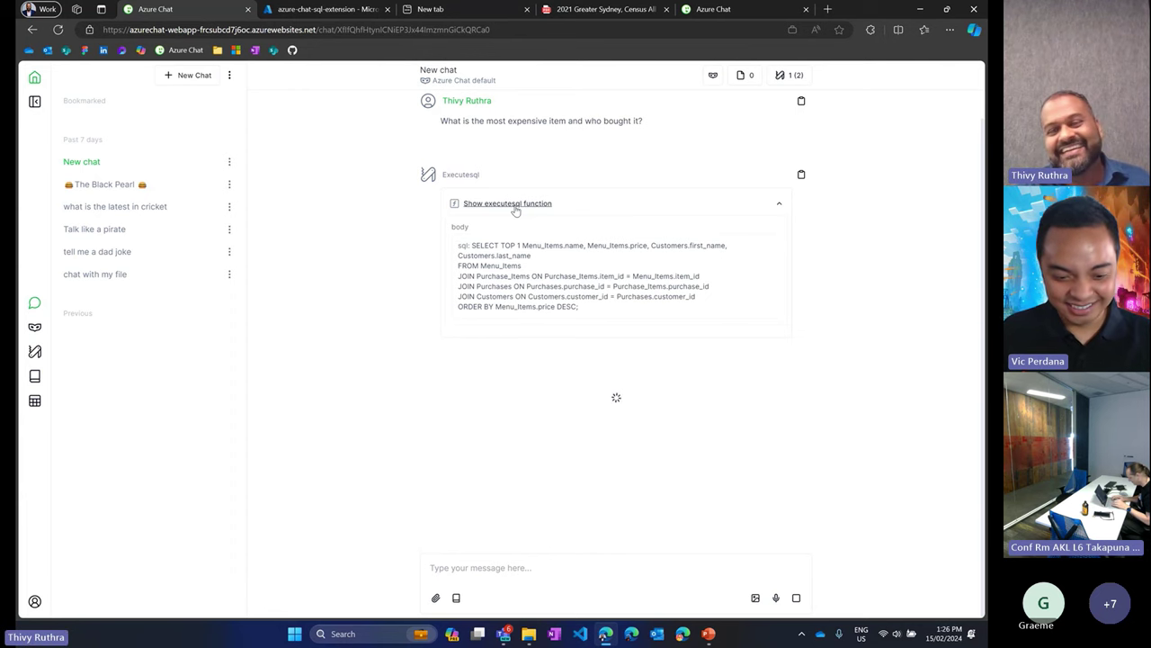
left_click(516, 205)
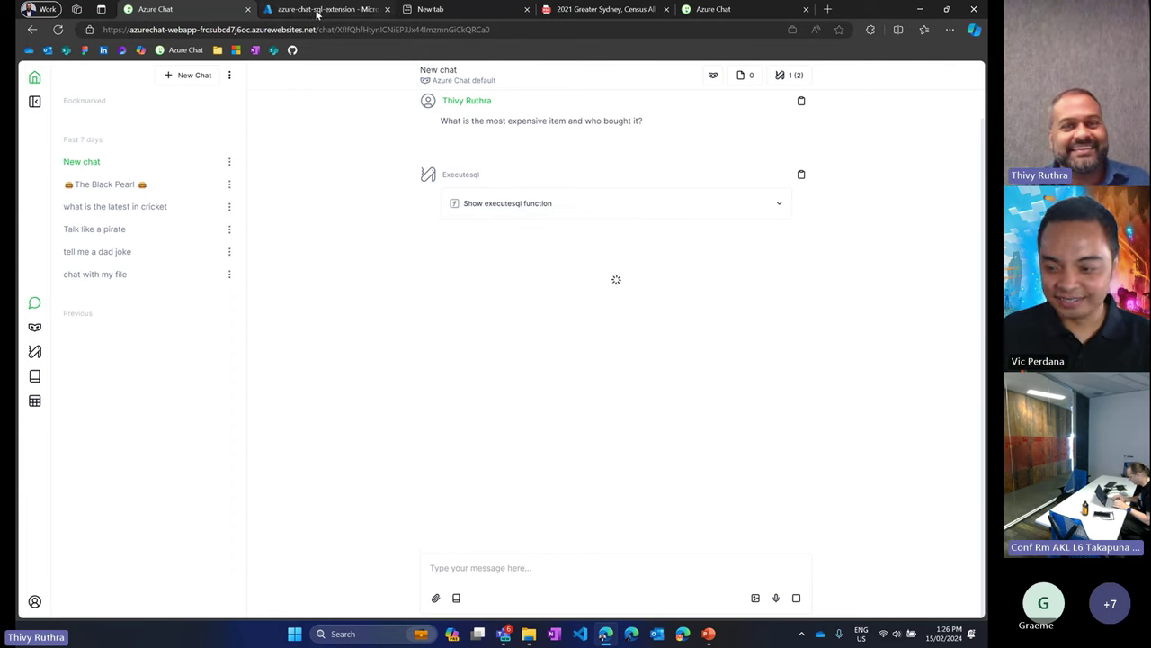
- Check the logic app run in Azure, then stop the stalled chat reply
left_click(315, 9)
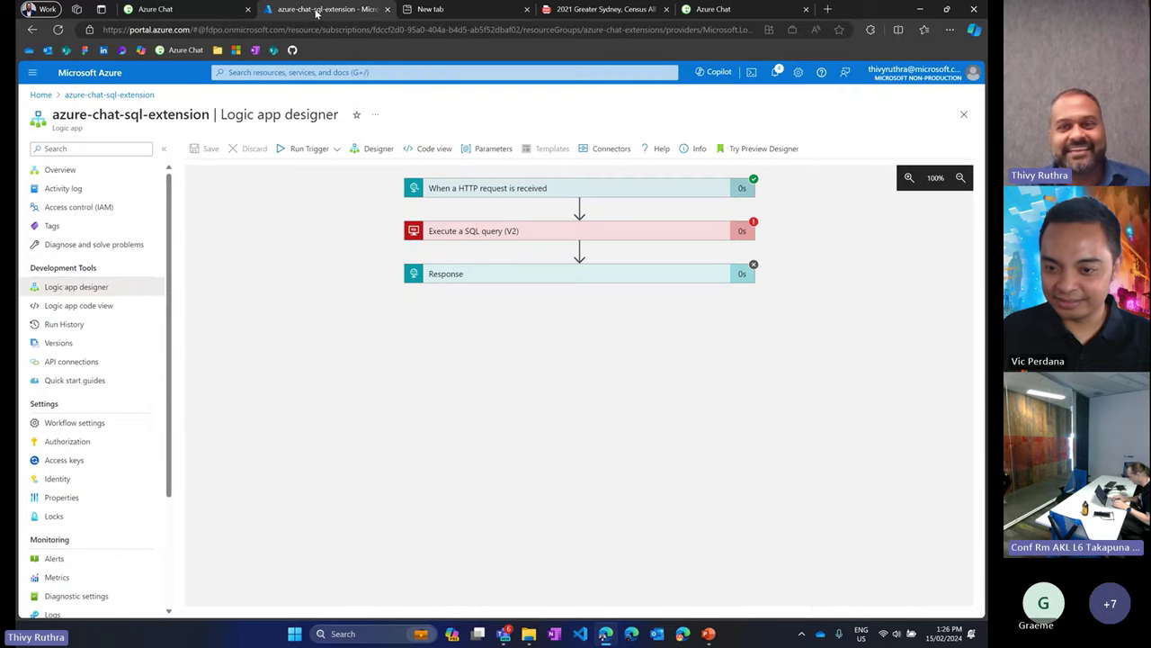
left_click(171, 11)
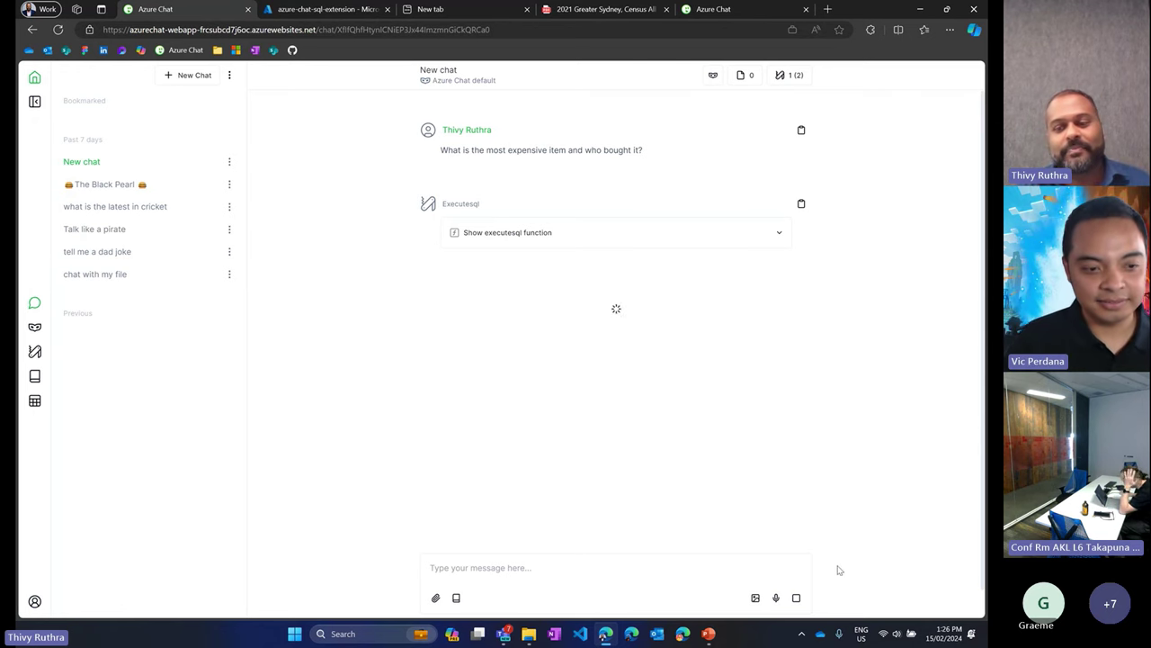
left_click(795, 599)
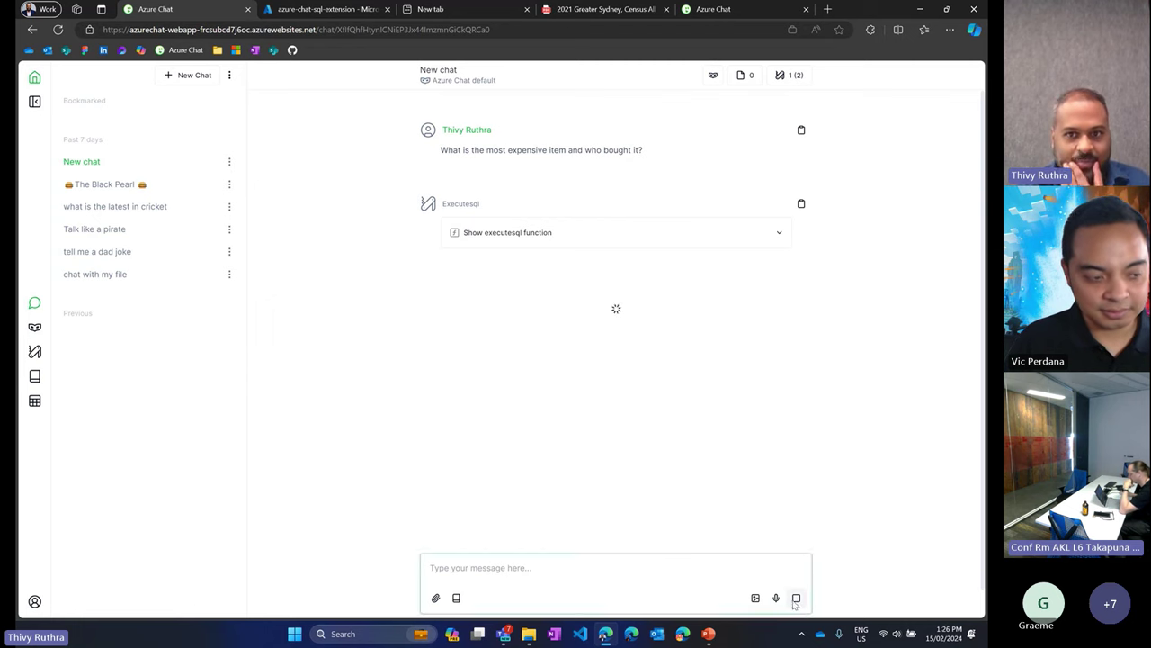
- Start a new chat and load the saved 'Pirate Image' prompt
left_click(187, 75)
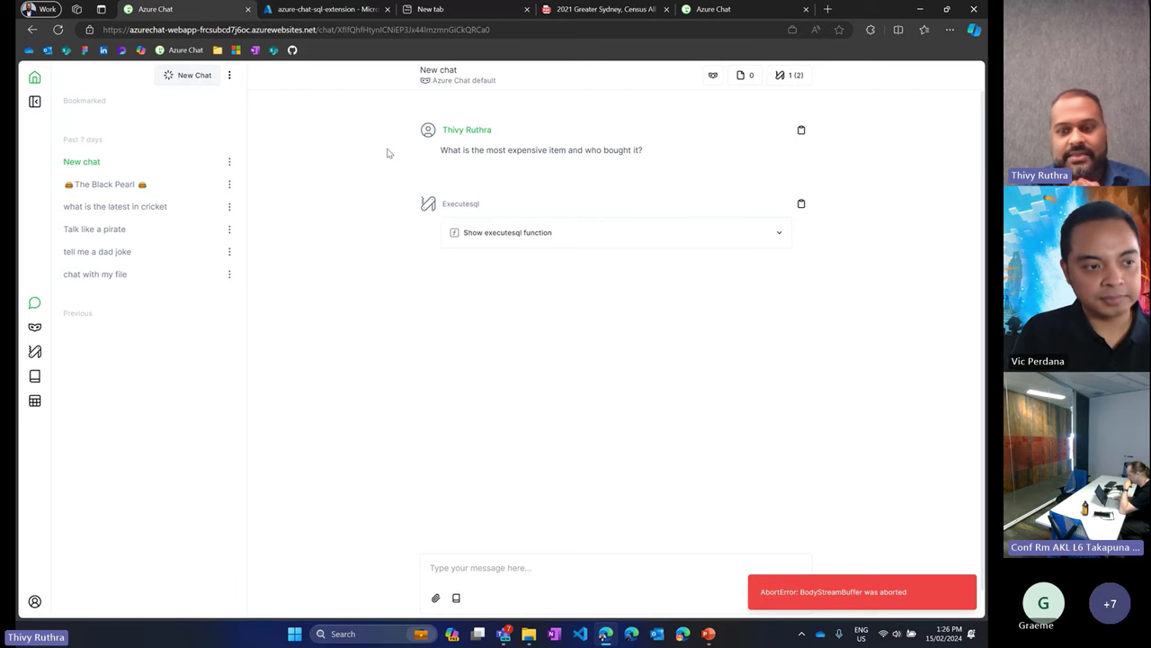
left_click(456, 598)
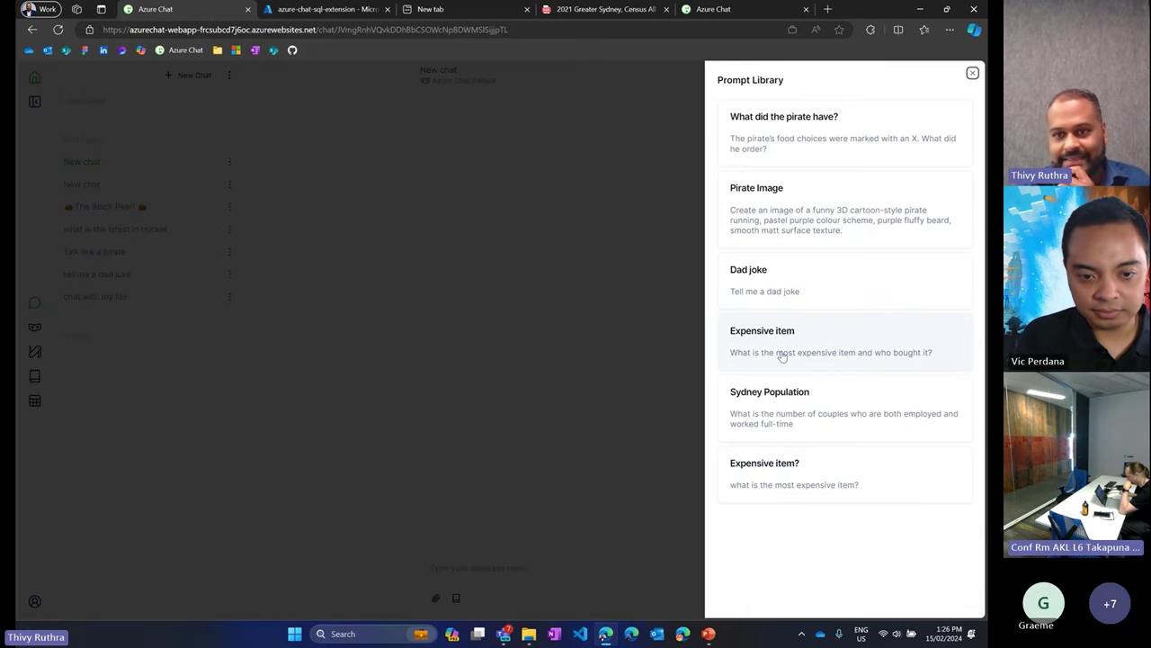
left_click(805, 222)
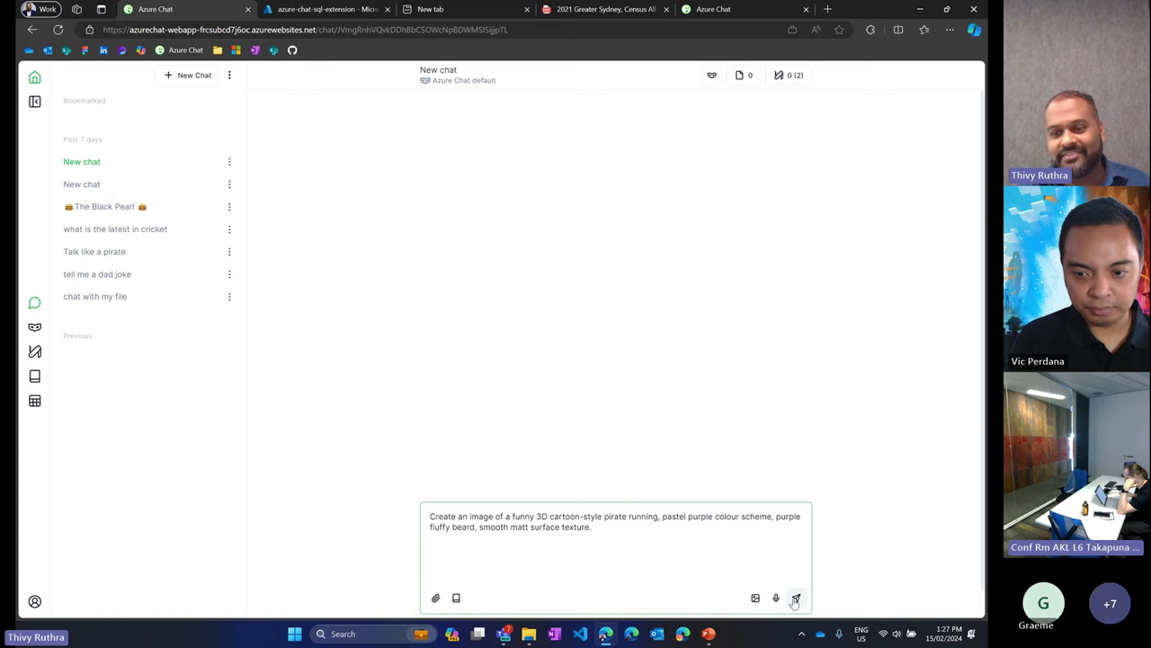
- Send the pirate image request, view the prompt given to the image function, and open a new chat
left_click(795, 598)
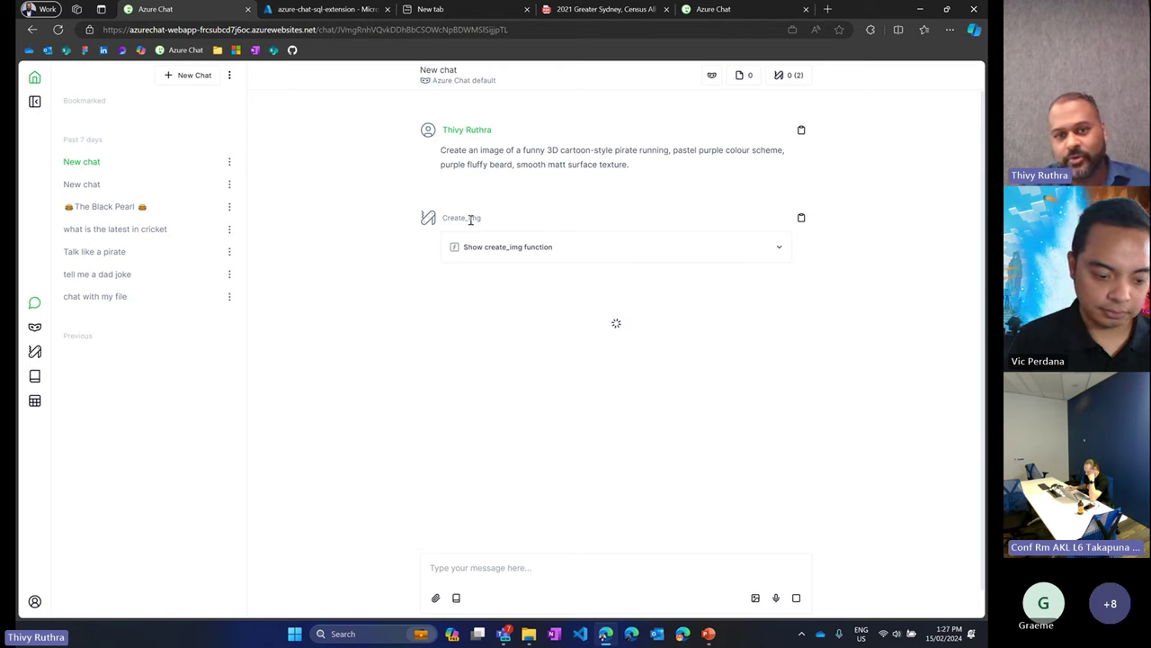
left_click(517, 249)
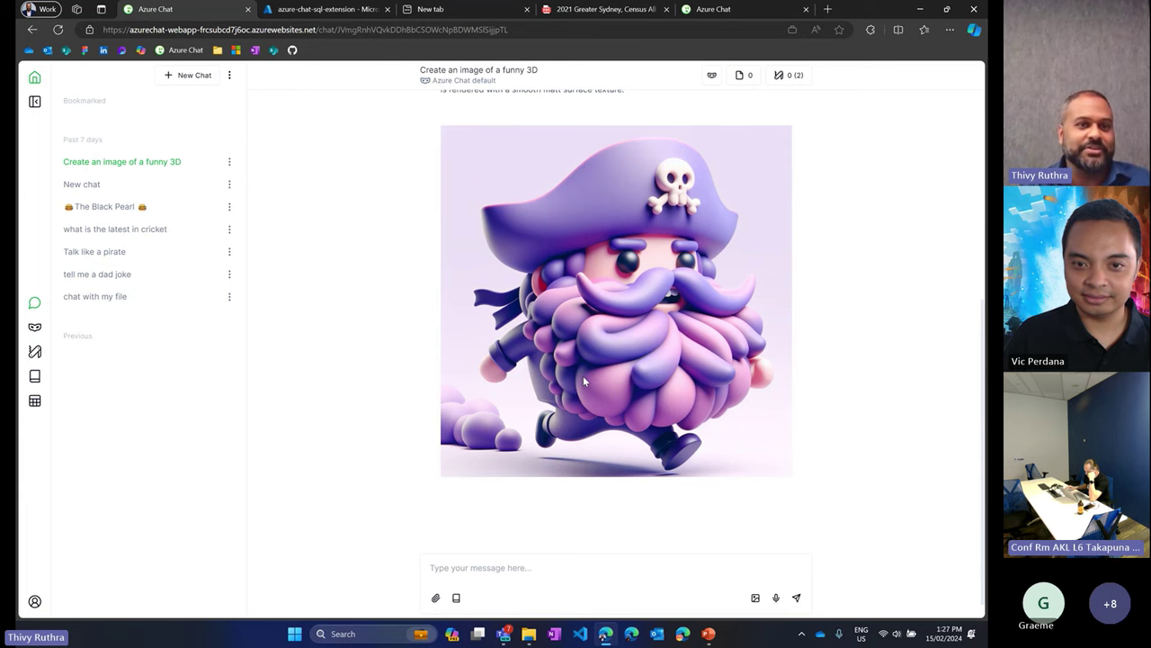
left_click(192, 77)
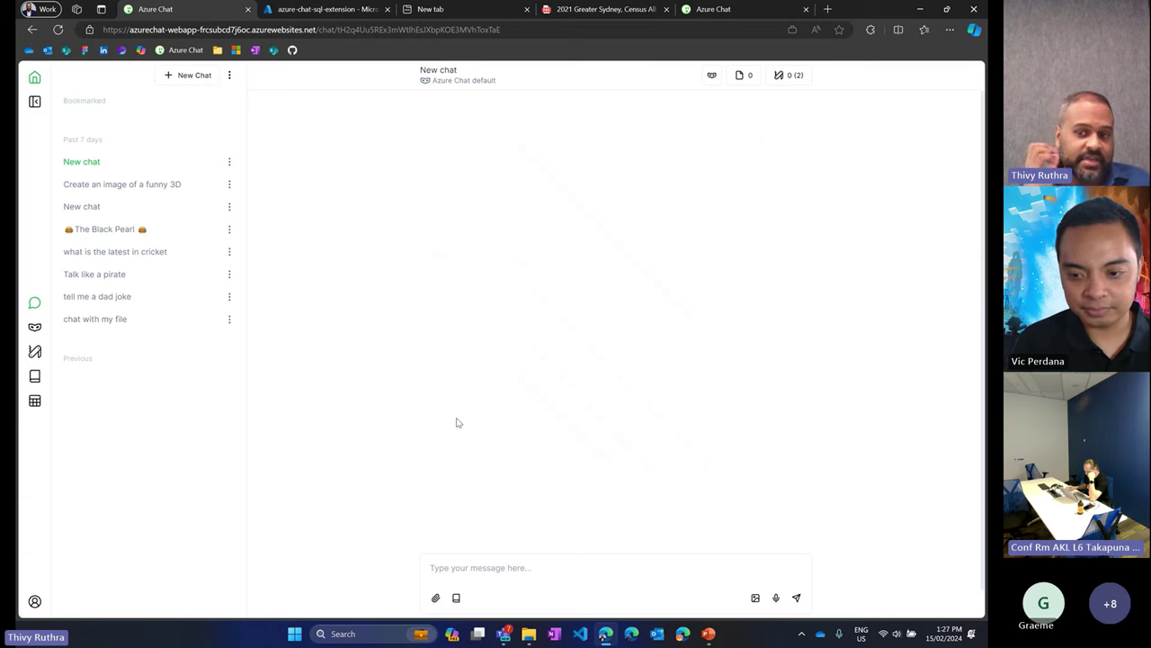
- Attach the BILLY instructions image and ask 'can you create a step by step guide of this'
left_click(756, 597)
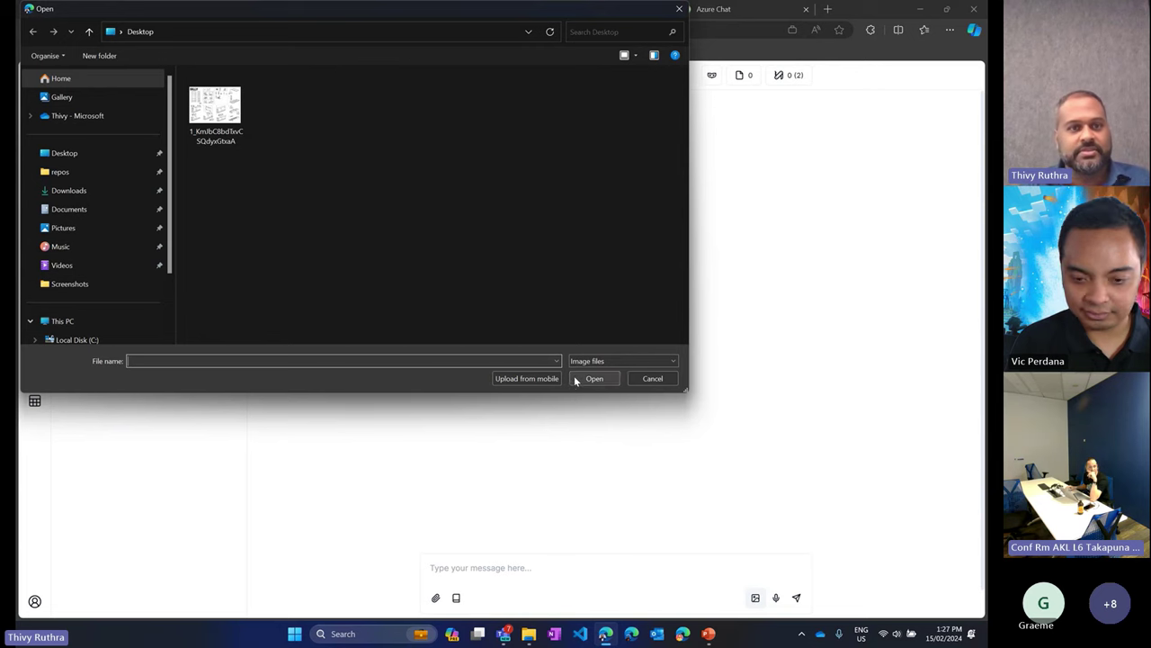
double_click(216, 126)
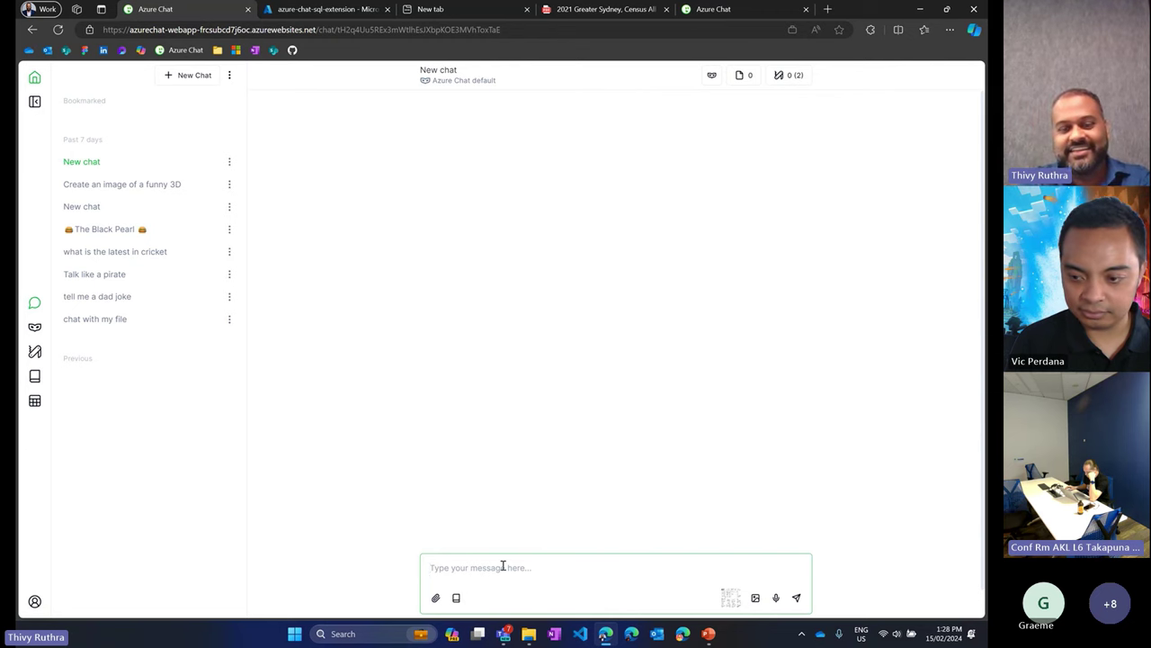
type("can you create a step by s")
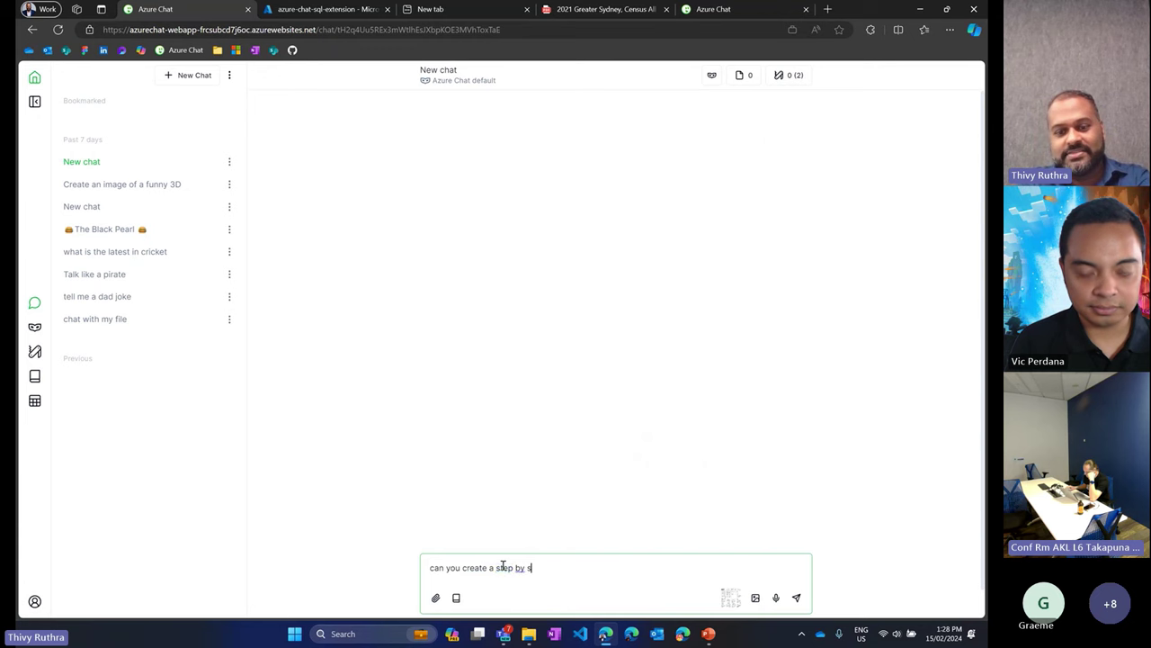
type("tep guide of this")
key("Return")
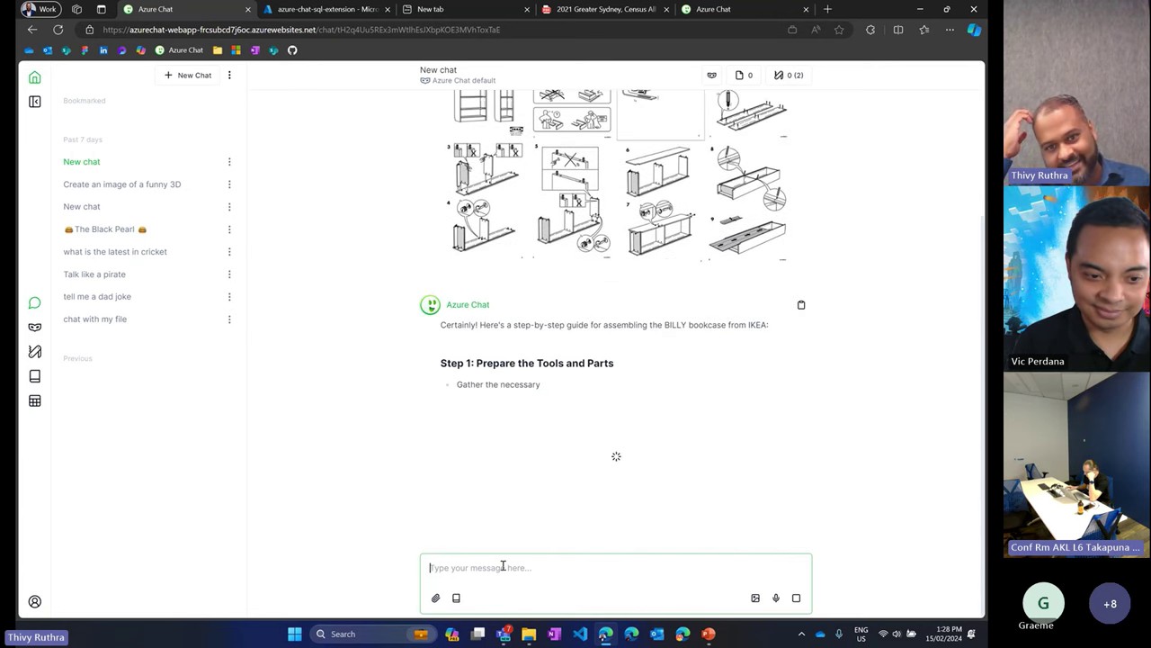
- Scroll through the assembly guide reply to read steps 1–5
scroll(603, 350, "up", 1)
scroll(603, 350, "up", 2)
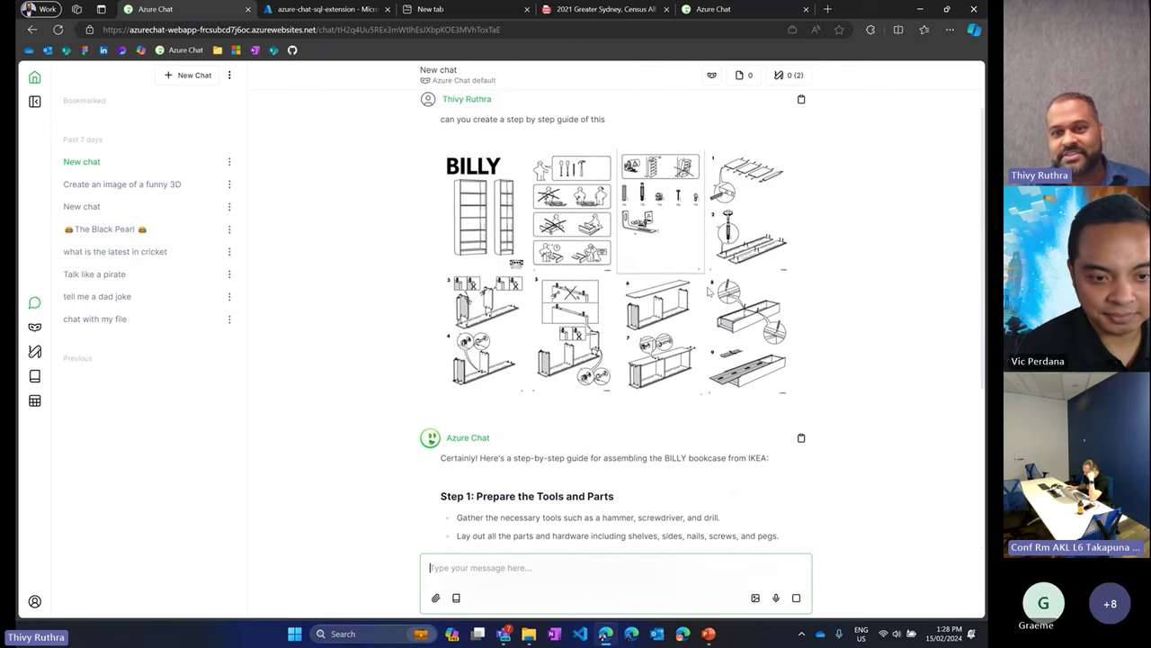
scroll(709, 290, "up", 1)
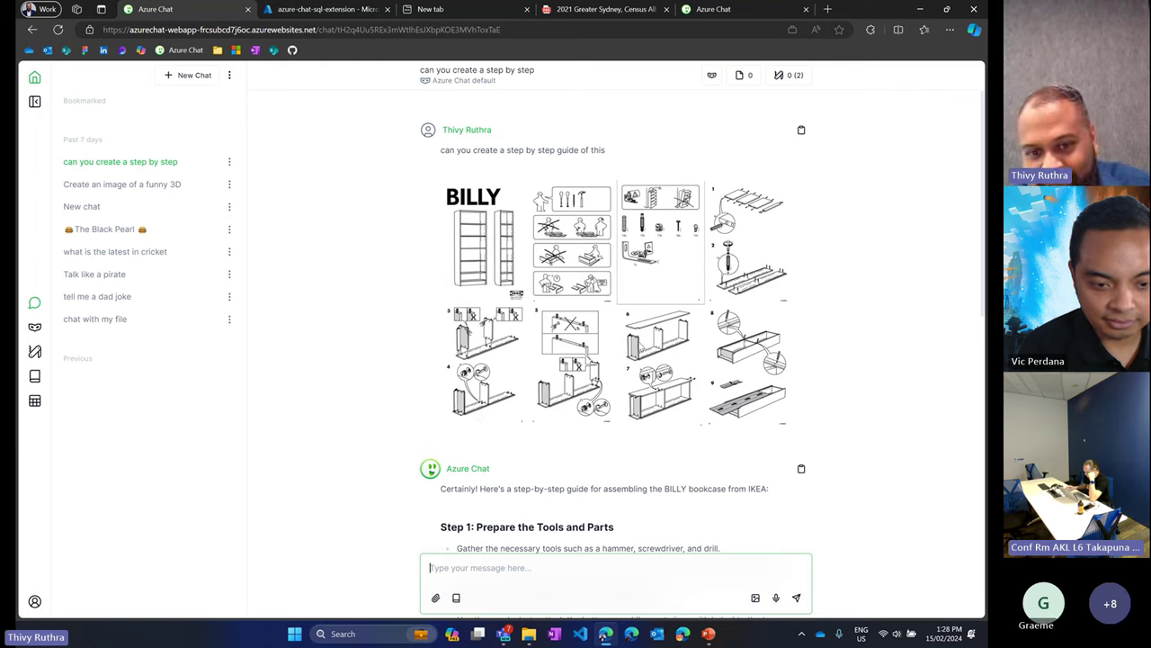
scroll(641, 346, "down", 3)
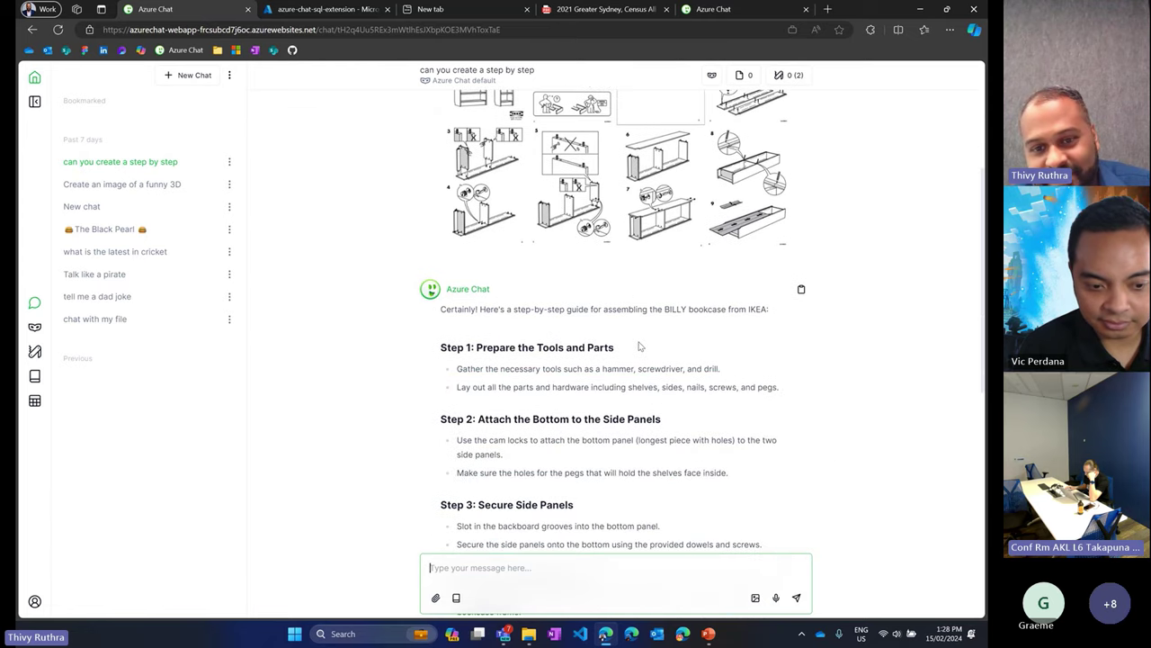
scroll(641, 347, "down", 1)
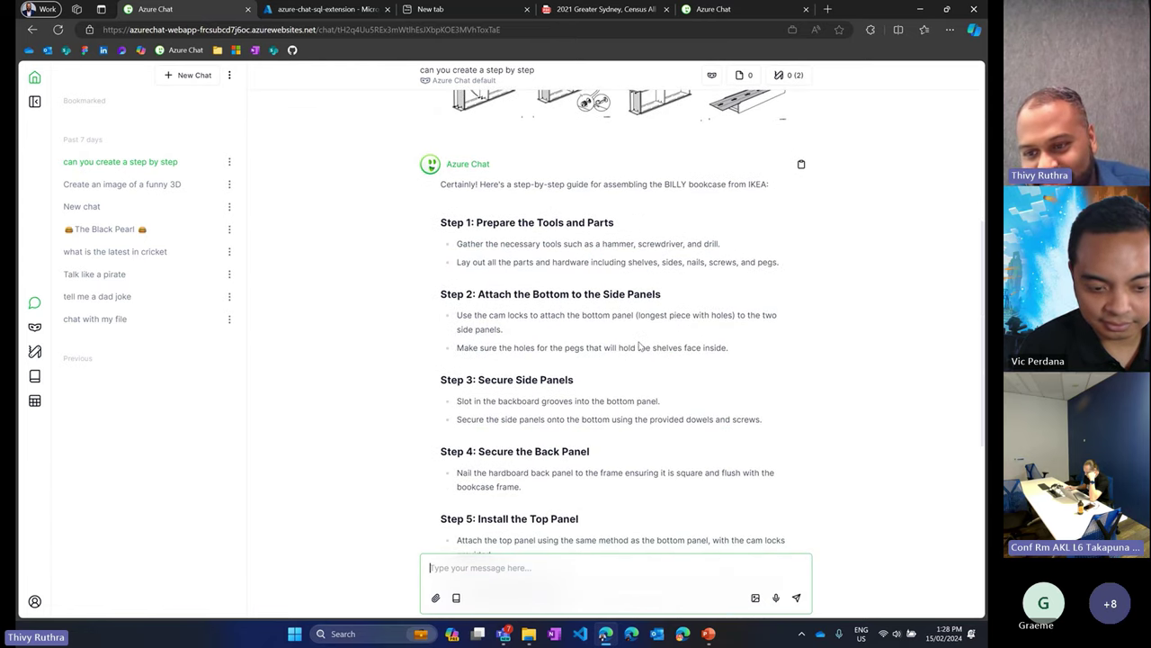
scroll(640, 346, "down", 1)
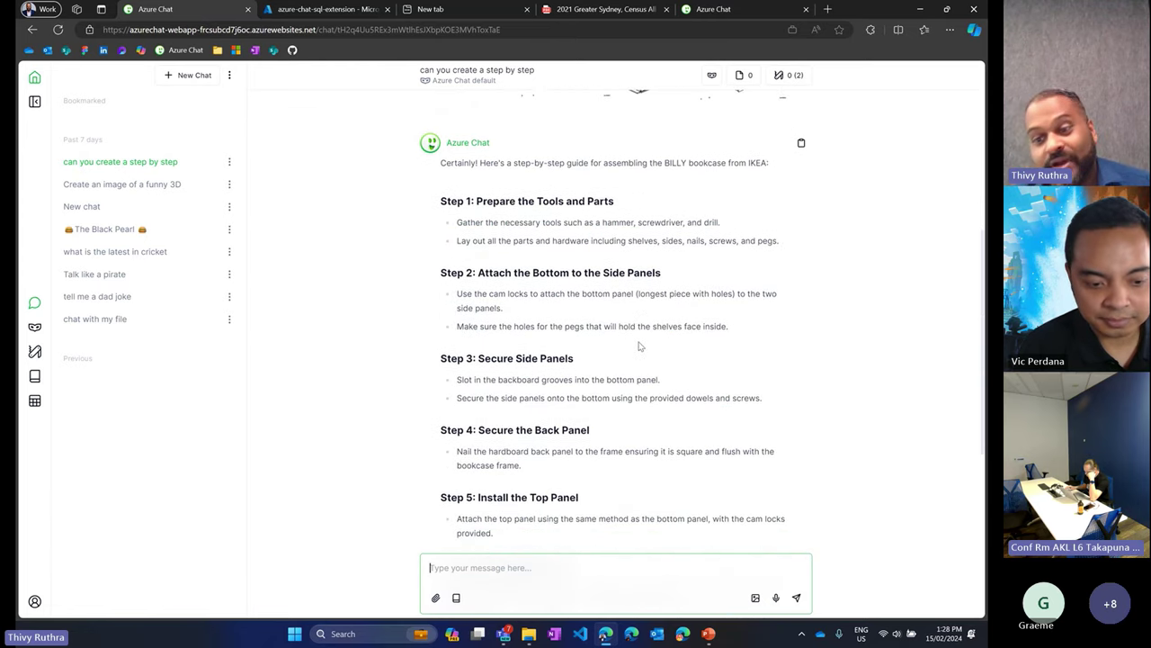